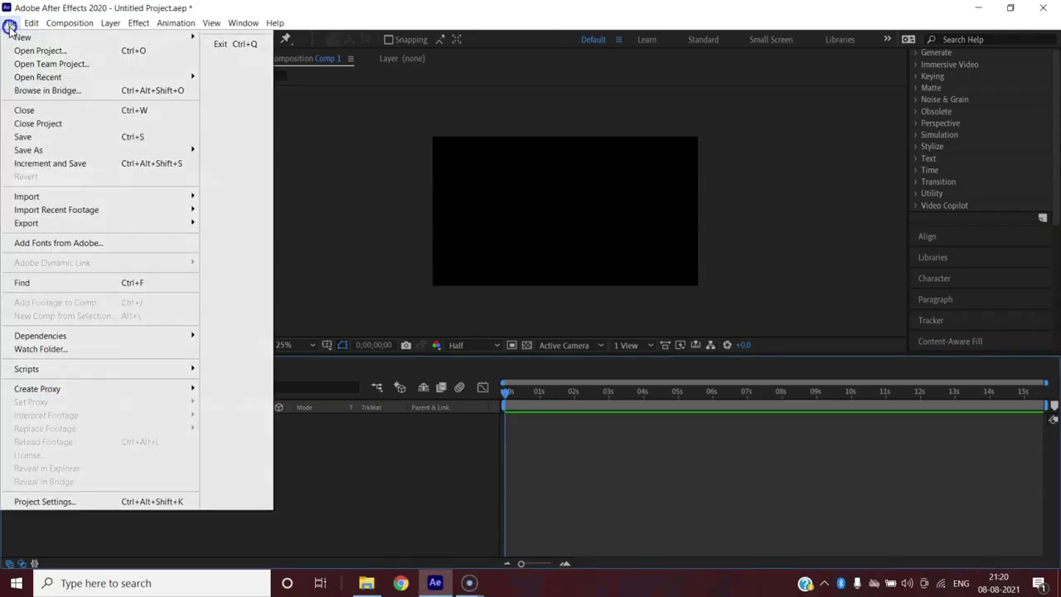
mouse_move(36, 196)
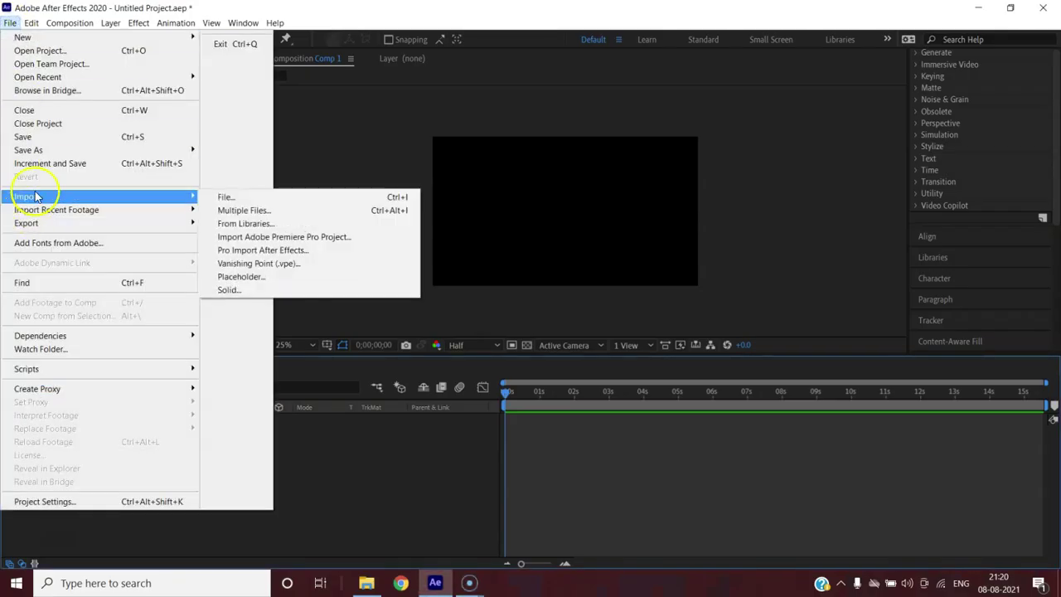
click(299, 197)
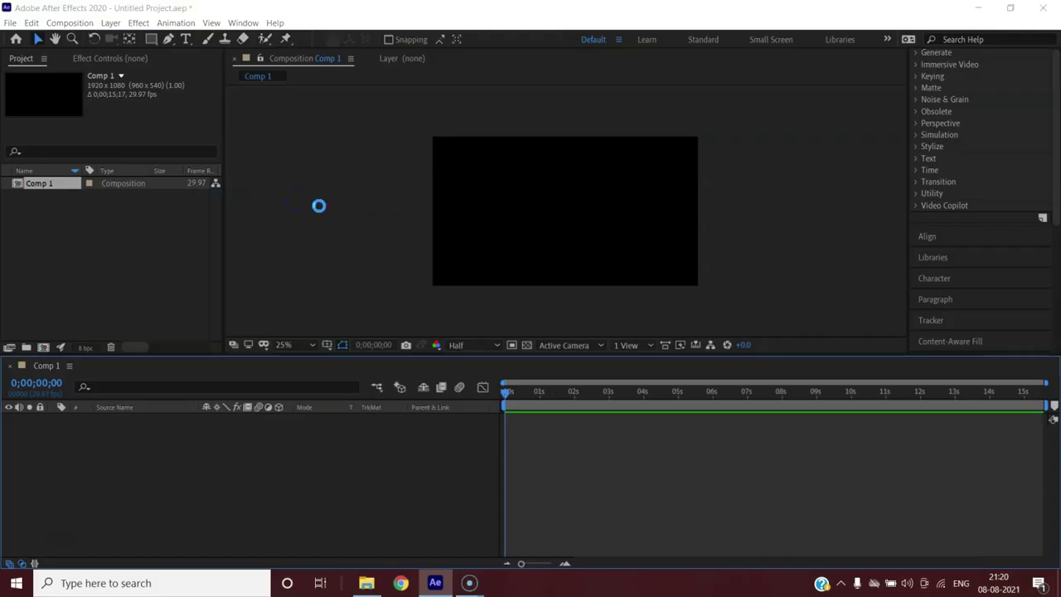
scroll(201, 183, down, 5)
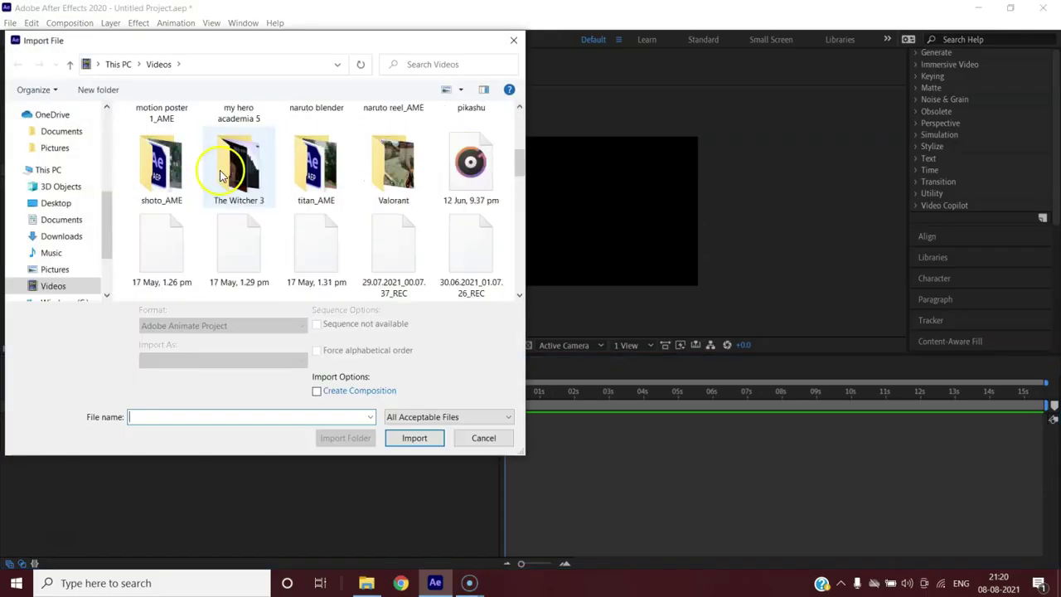
scroll(242, 181, down, 3)
click(513, 40)
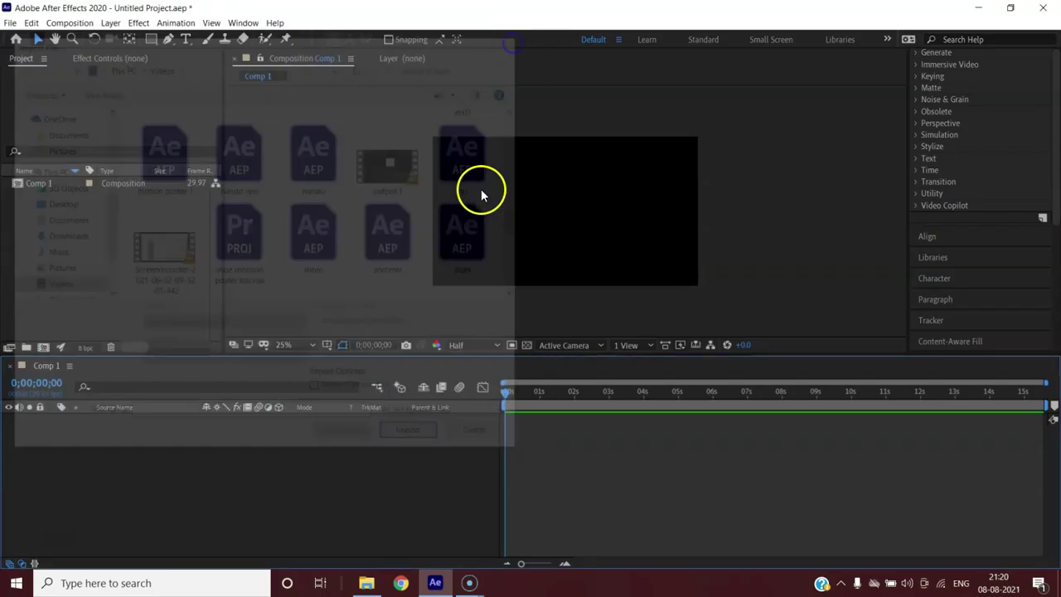
Switch to File Explorer and import Woman Studying.mp4 from the Video folder of tutedude video ae into the After Effects project.
click(367, 580)
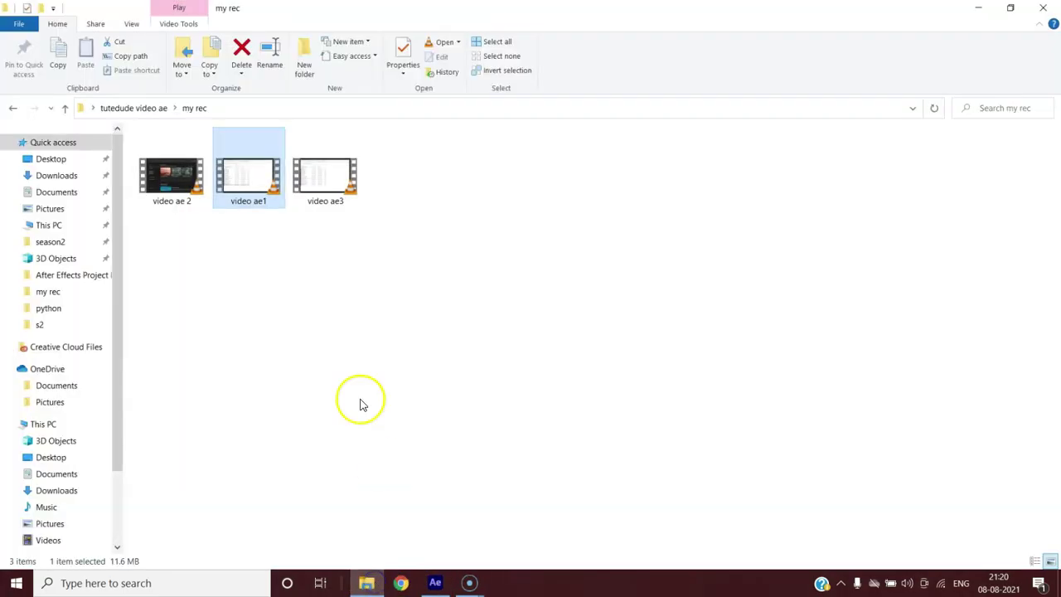
click(162, 109)
double_click(189, 199)
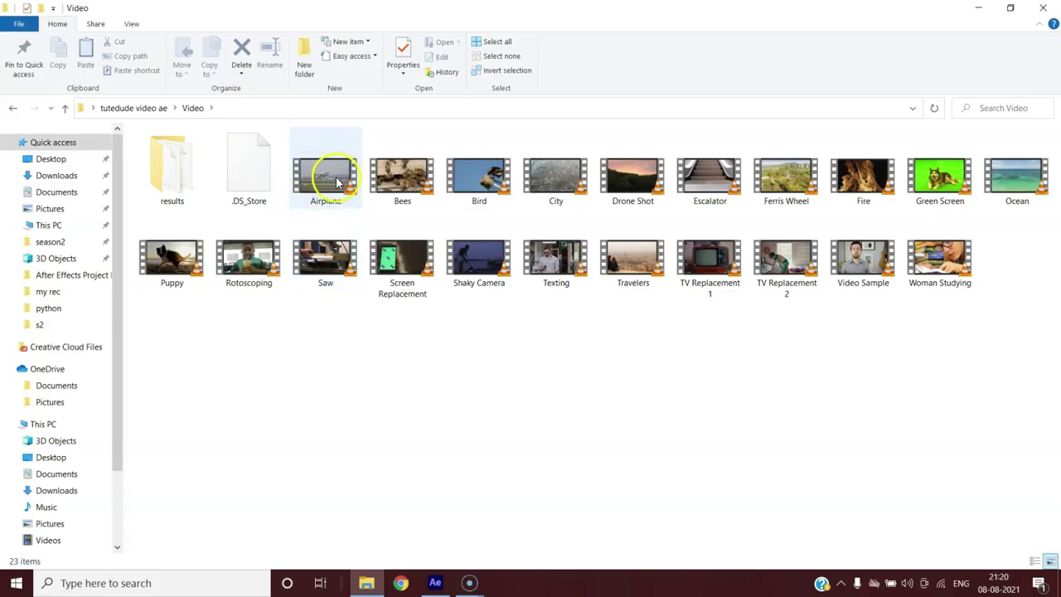
drag(936, 264, 116, 272)
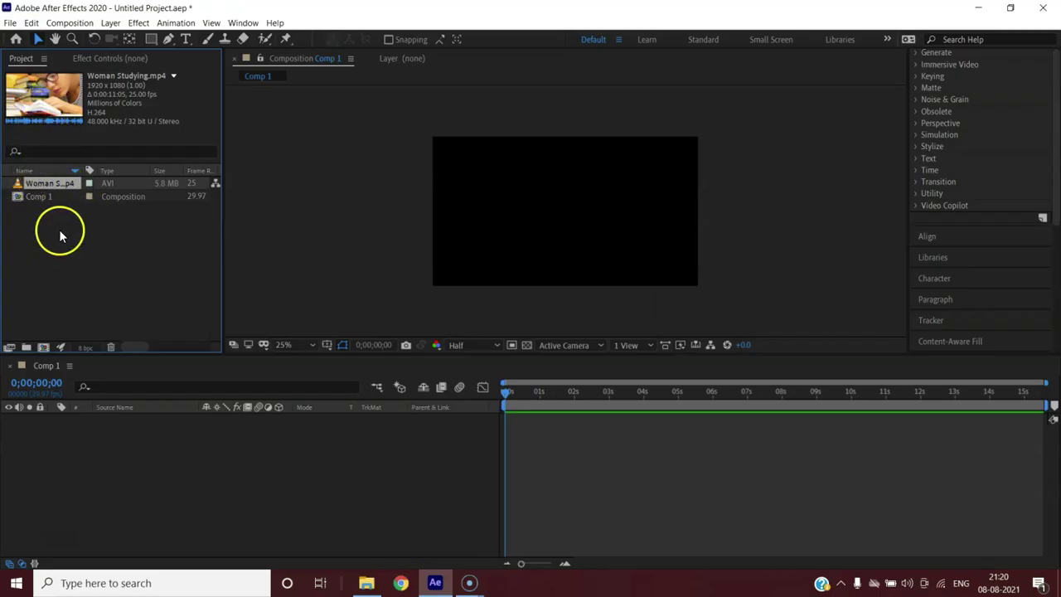
Place the Woman Studying.mp4 footage in Comp 1 as a layer starting at 0 seconds, with the playhead at the start.
click(40, 184)
drag(40, 182, 567, 213)
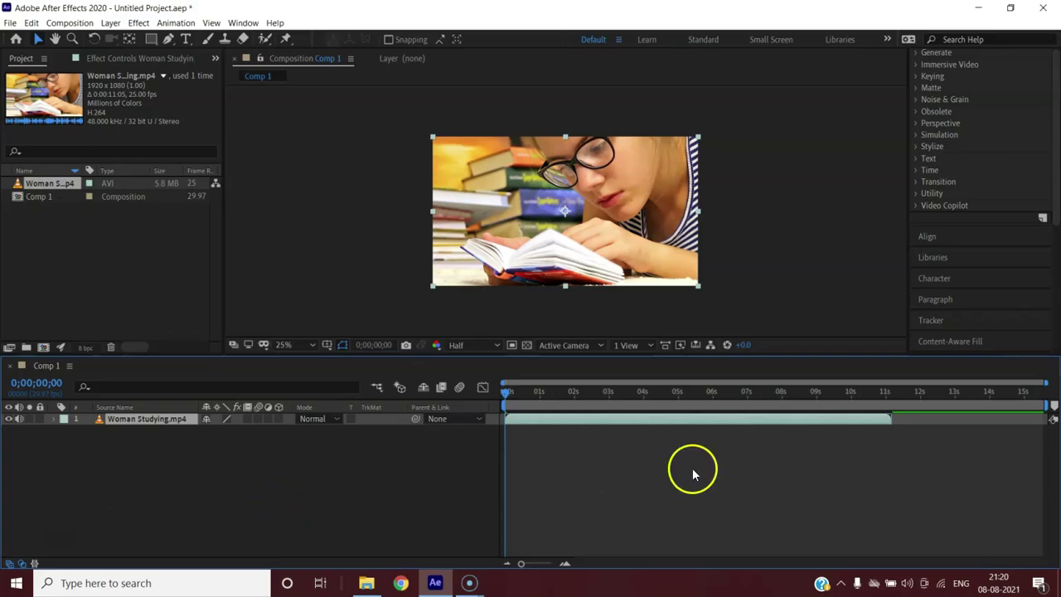
drag(506, 392, 466, 407)
Add two more copies of Woman Studying.mp4 below the first layer, starting at about 5.5 s and about 3 s.
drag(54, 187, 693, 438)
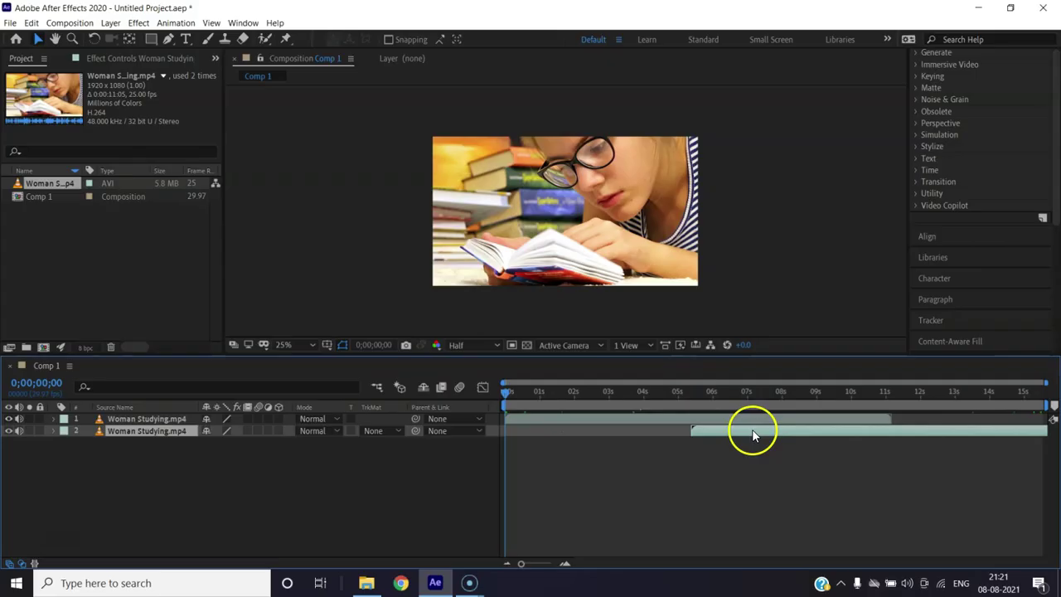
drag(44, 189, 891, 464)
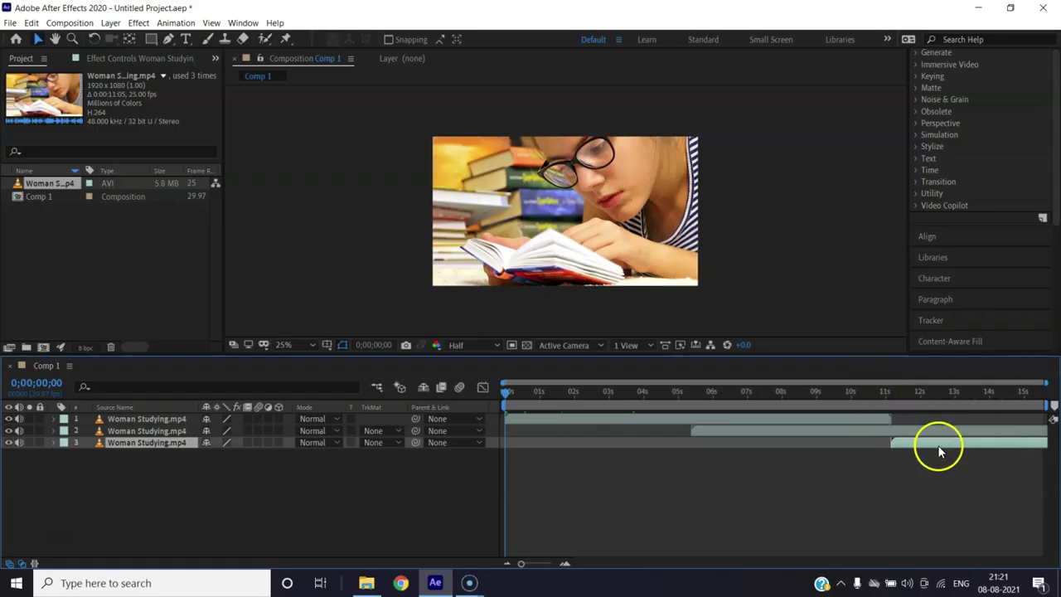
drag(936, 446, 662, 440)
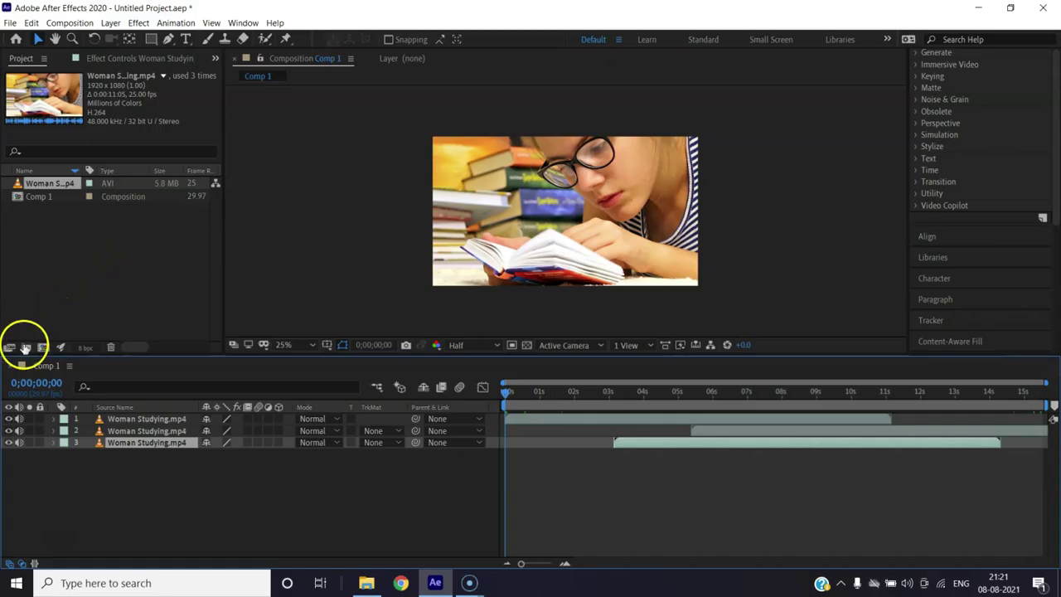
Create a project folder named video and move the Woman Studying.mp4 footage into it.
click(26, 348)
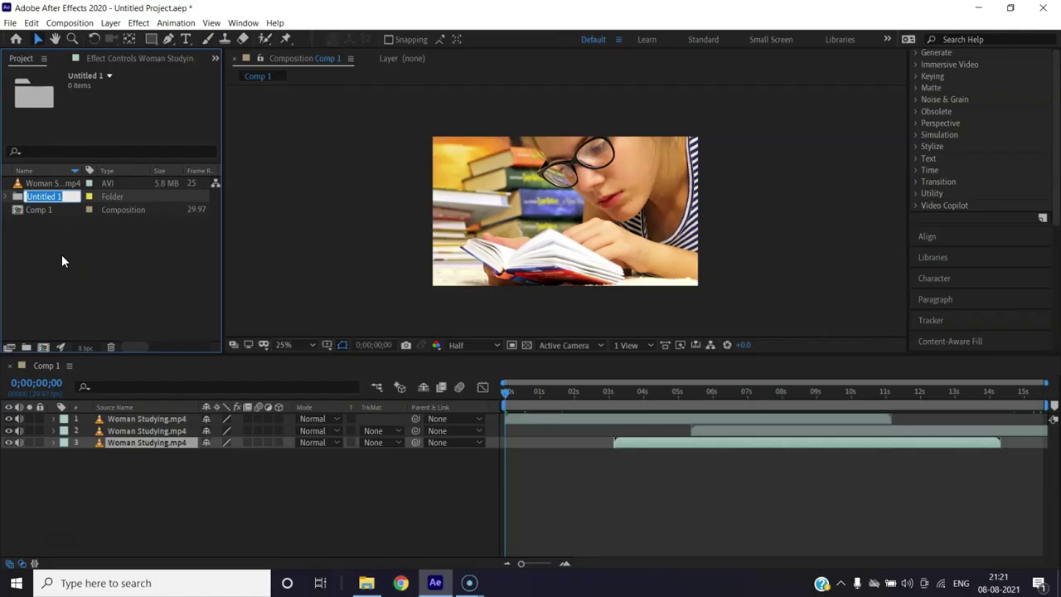
text(video)
click(61, 230)
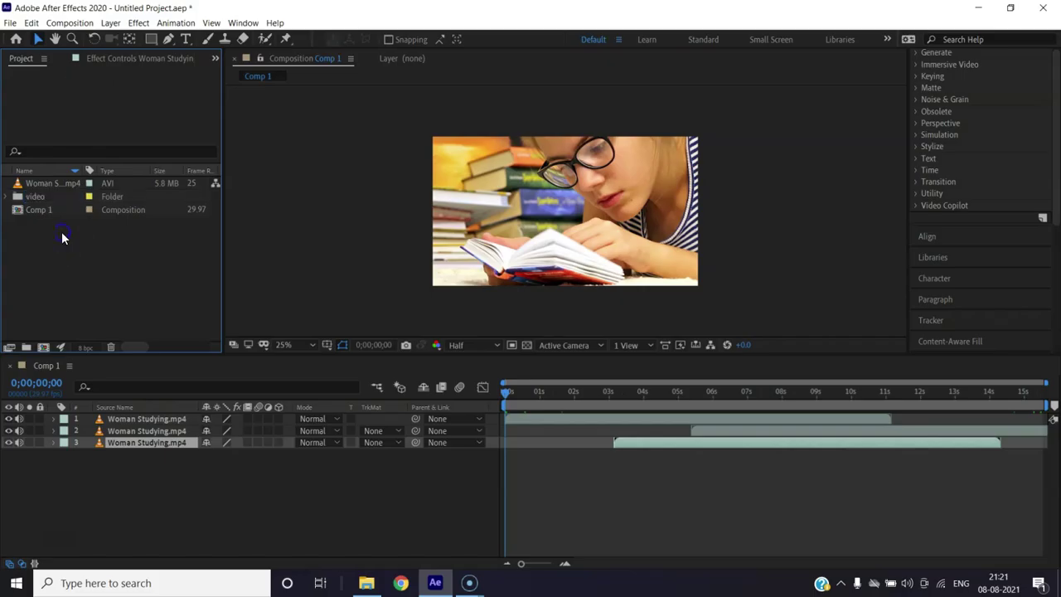
drag(51, 182, 49, 198)
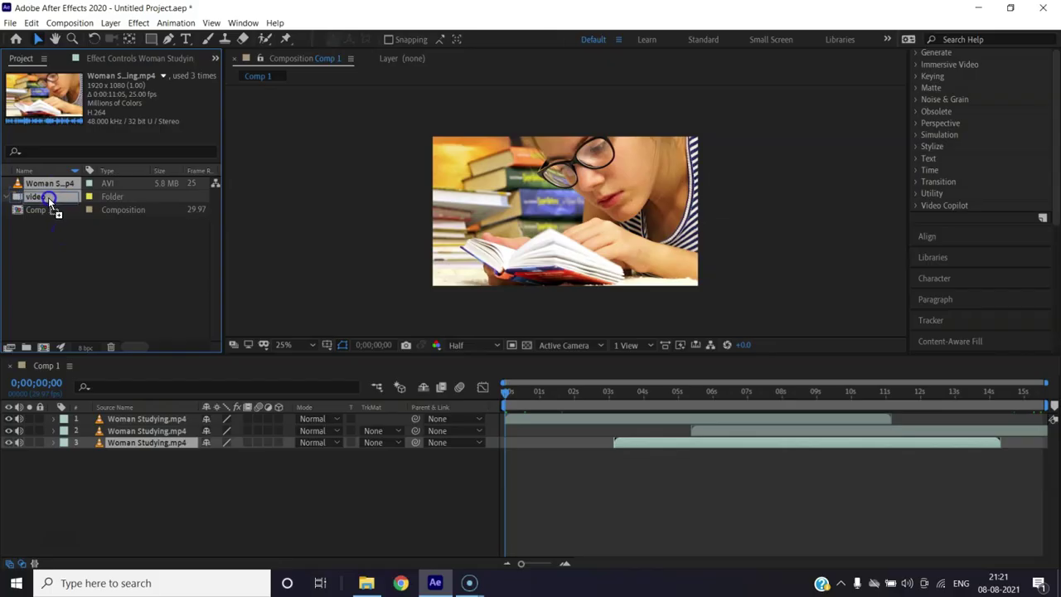
click(37, 187)
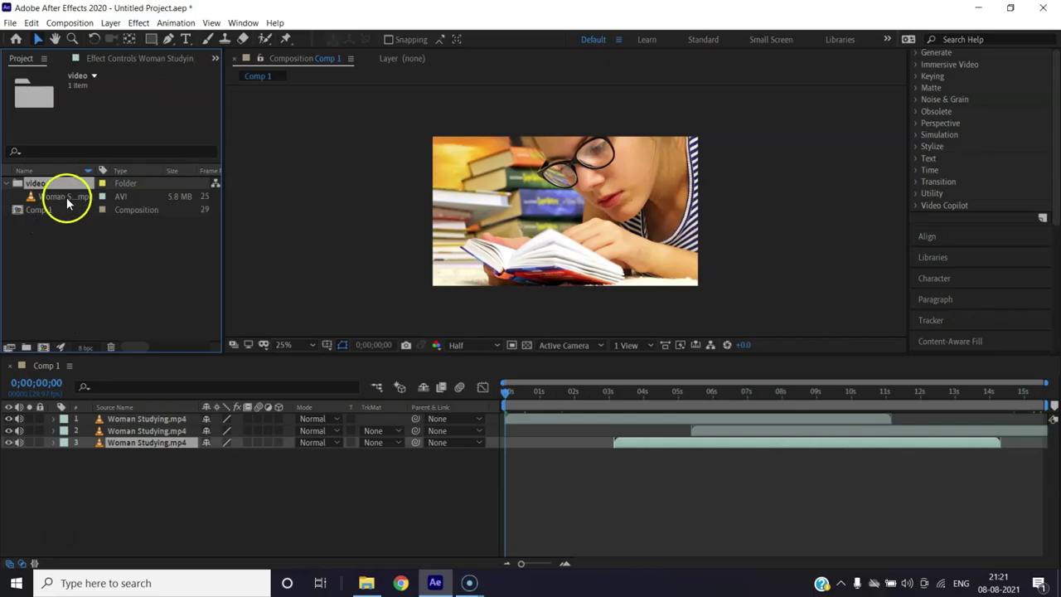
Create a subfolder named video1 inside the video folder.
click(67, 197)
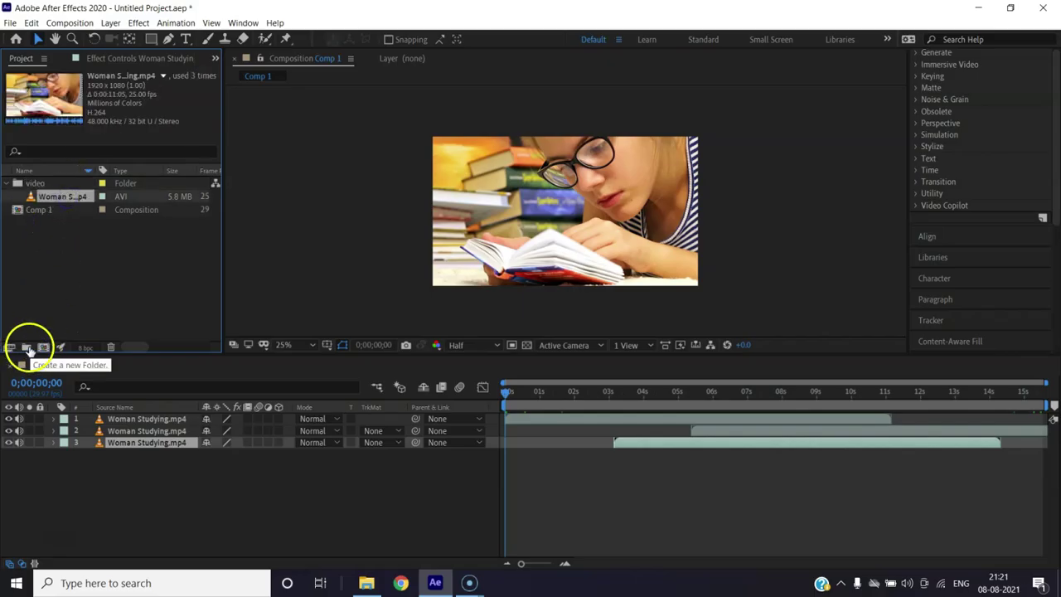
click(28, 350)
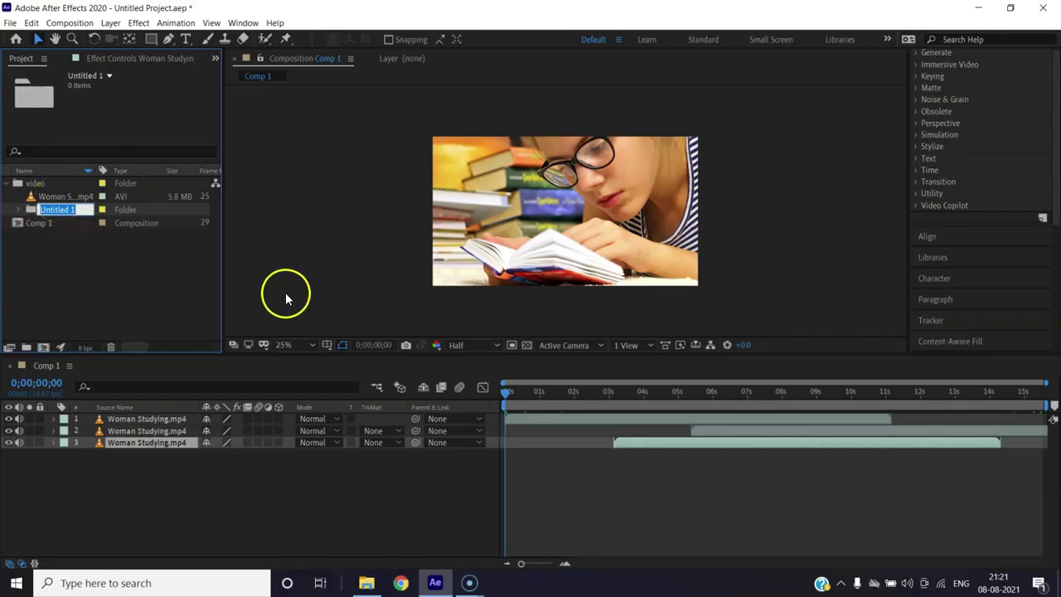
text(vide)
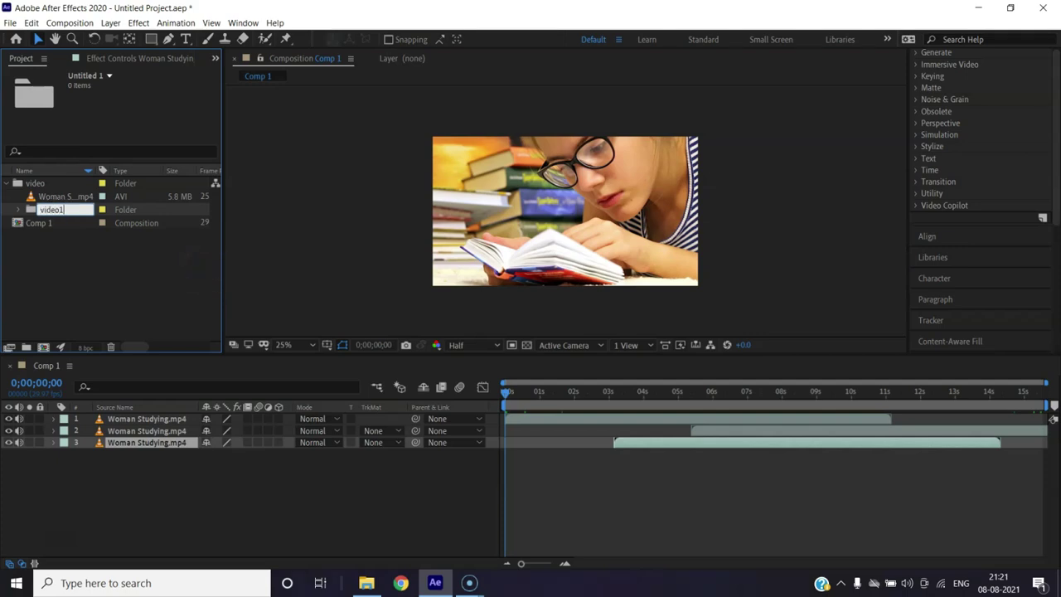
text(o1)
key(Return)
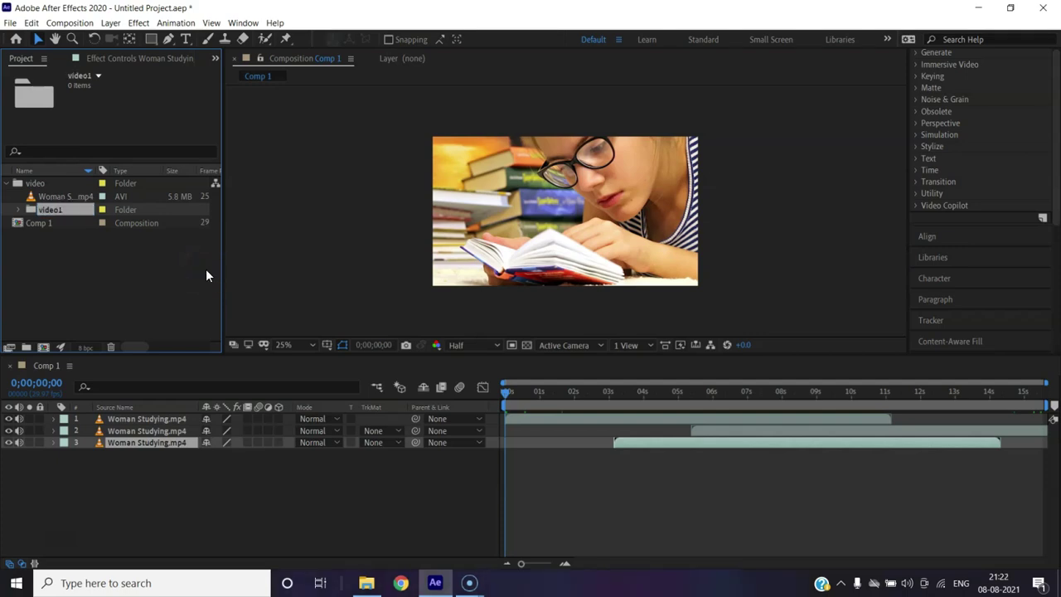
Delete the two lower Woman Studying.mp4 layers from Comp 1, keeping only the first layer.
click(176, 446)
key(Return)
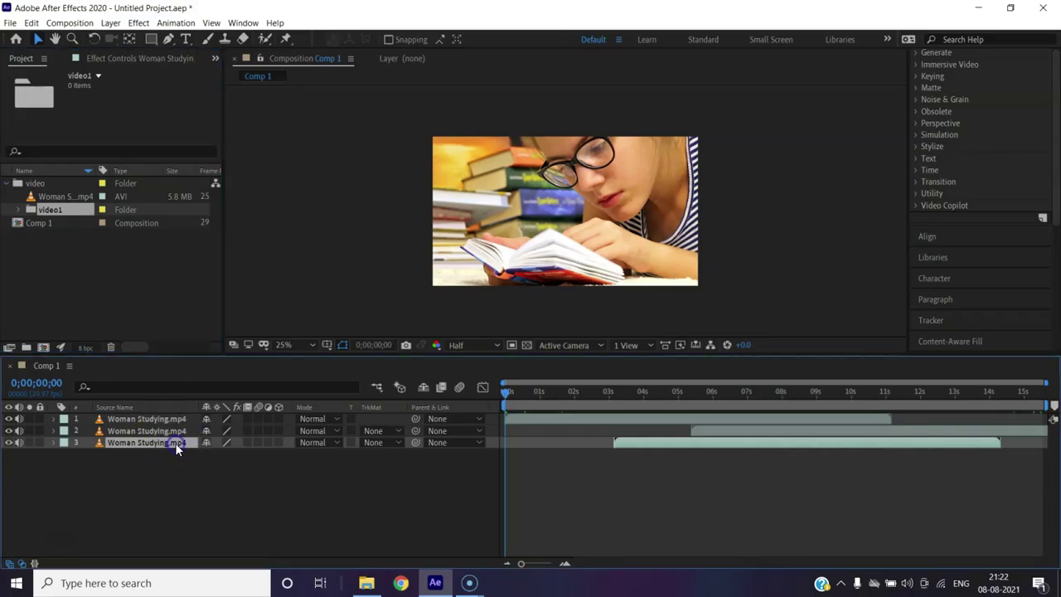
key(Delete)
click(166, 429)
key(Delete)
Delete the video1 subfolder from the project.
click(106, 266)
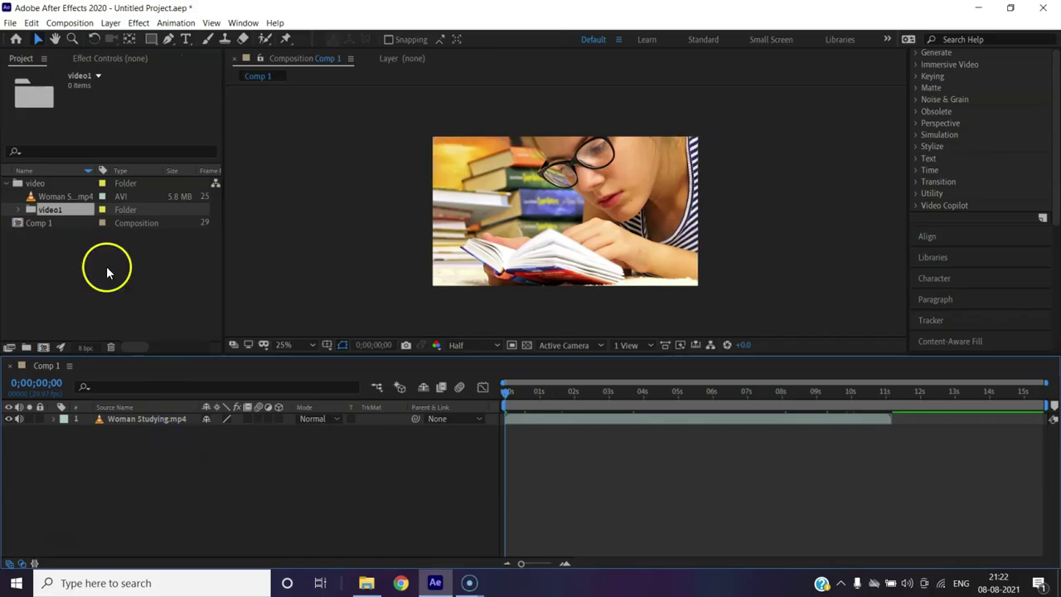
click(53, 208)
key(Delete)
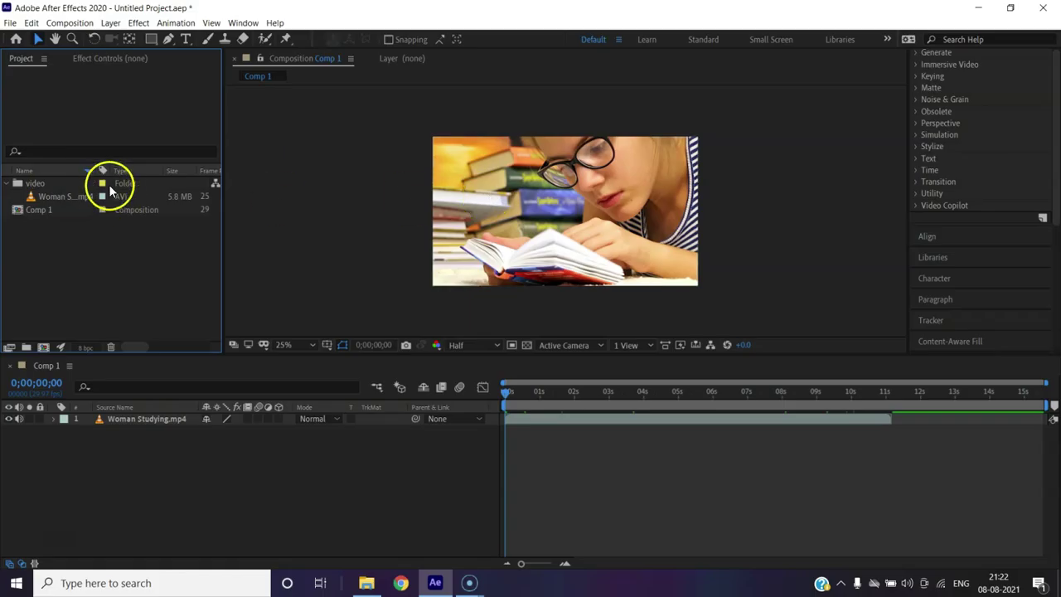
Open the Home screen to view its project options and recent files, and close it again.
click(15, 41)
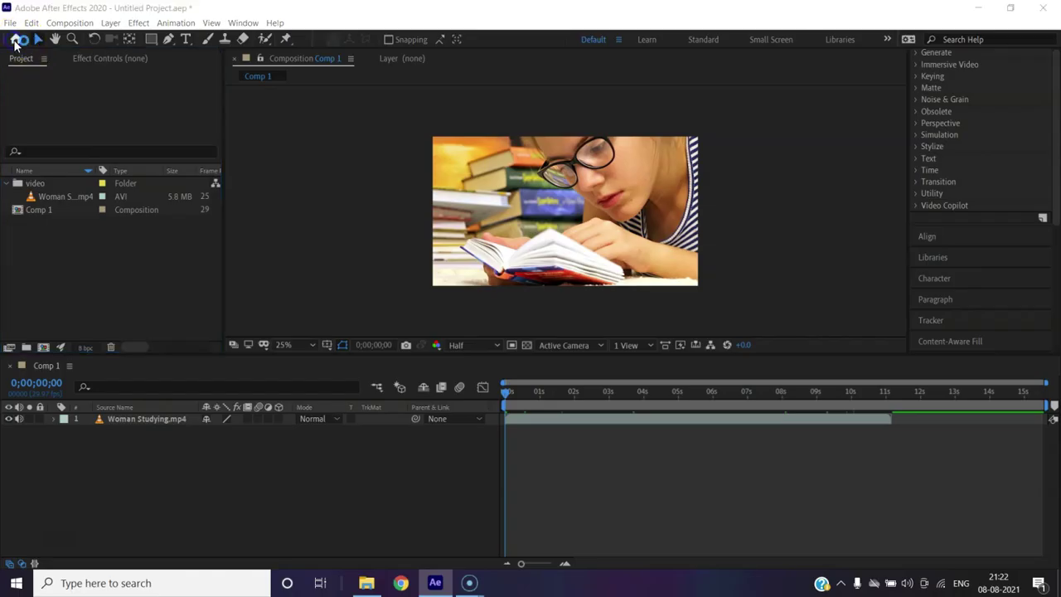
click(15, 42)
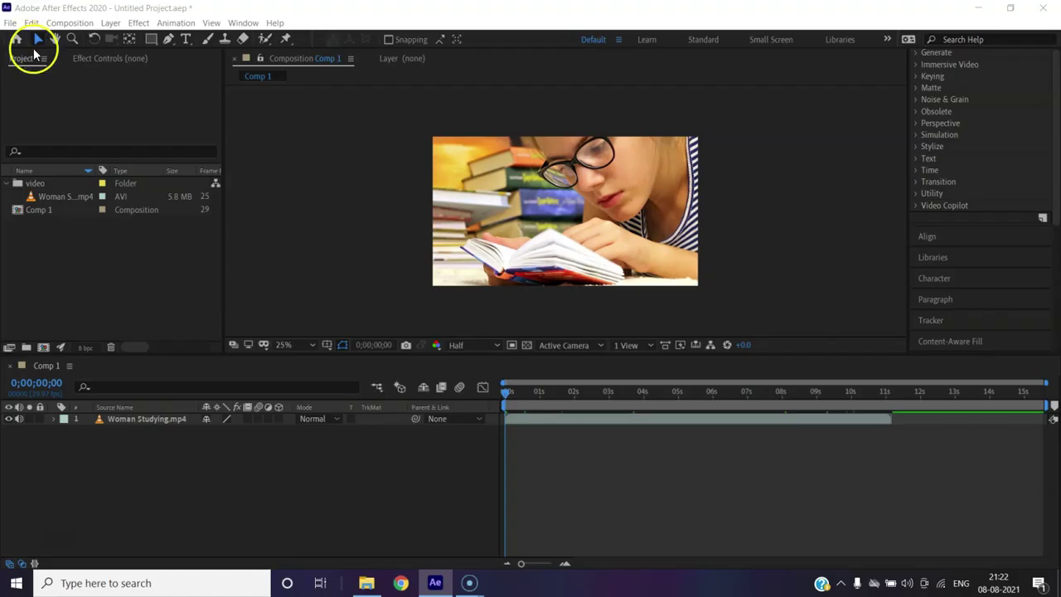
click(18, 40)
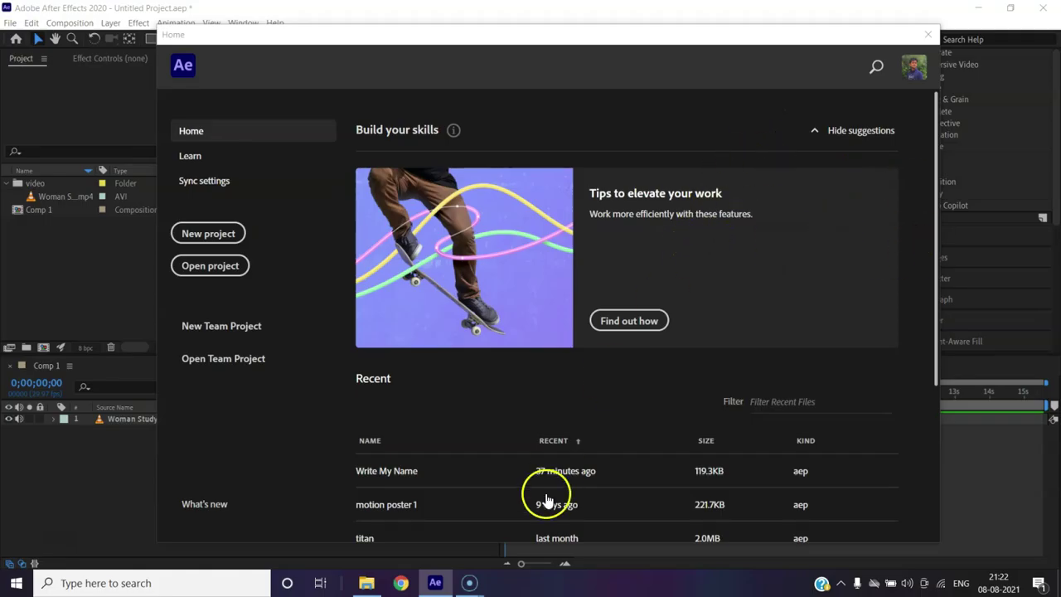
click(932, 39)
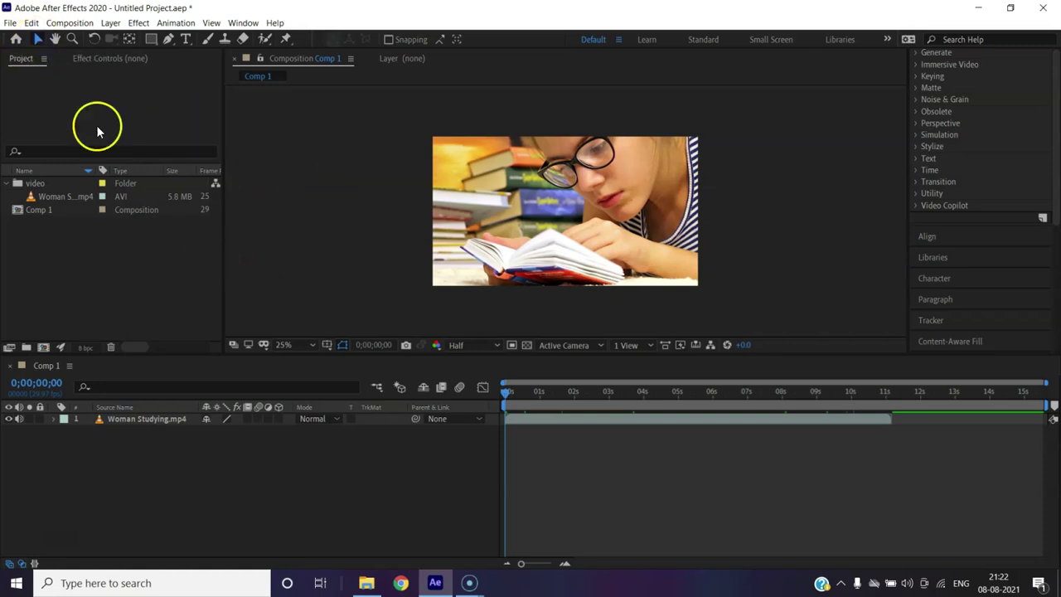
Nudge the Woman Studying.mp4 layer slightly with the Selection tool and collapse the Effects & Presets list.
mouse_move(581, 213)
mouse_down()
mouse_move(648, 200)
mouse_move(576, 214)
mouse_move(585, 212)
mouse_up()
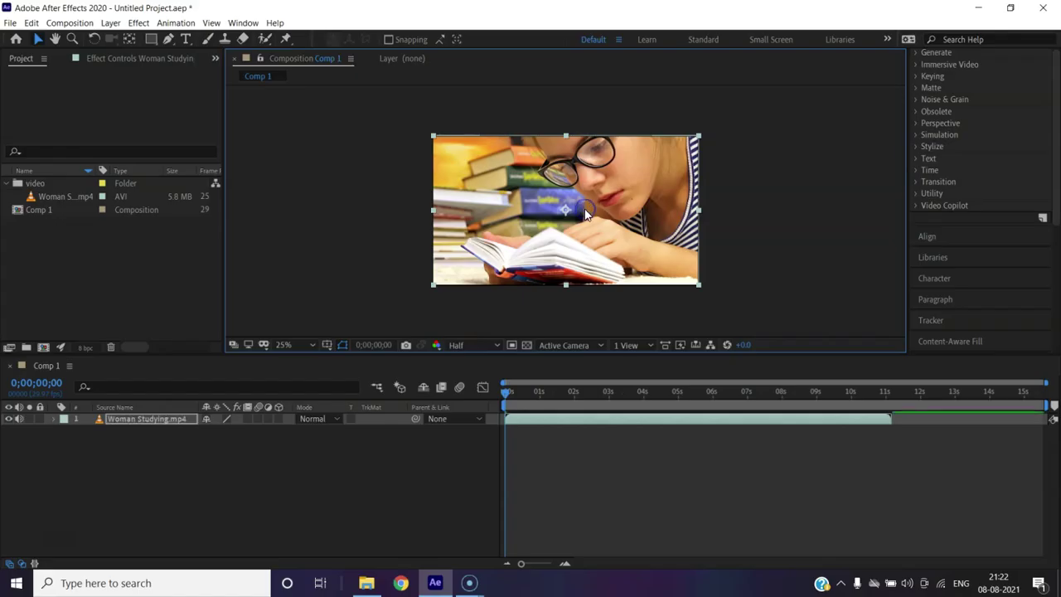
scroll(952, 94, up, 5)
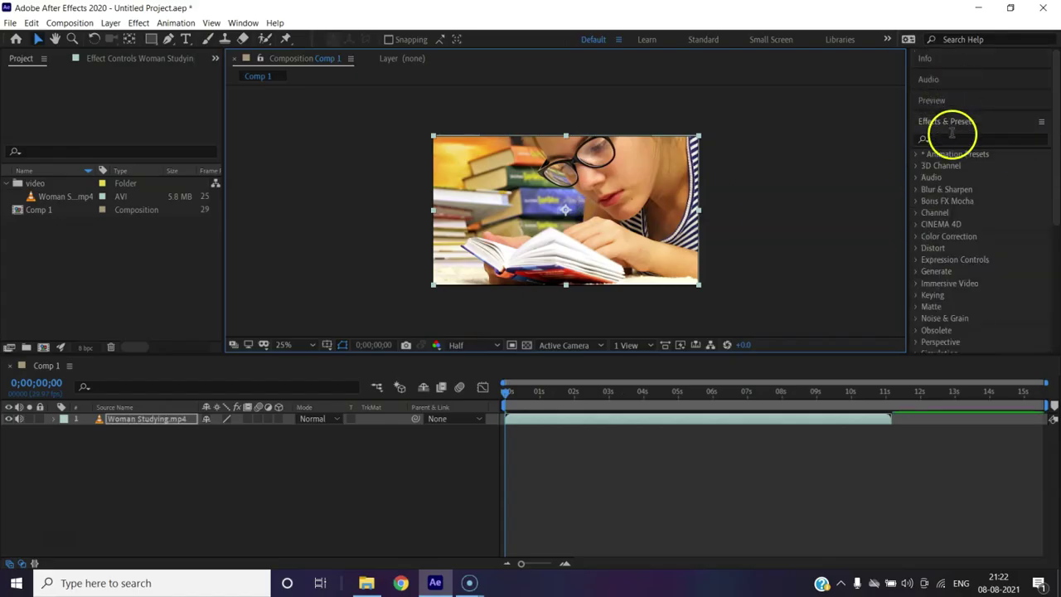
click(949, 122)
Pan the composition view with the Hand tool and inspect the frame by zooming in and out, ending at 25% magnification.
click(57, 39)
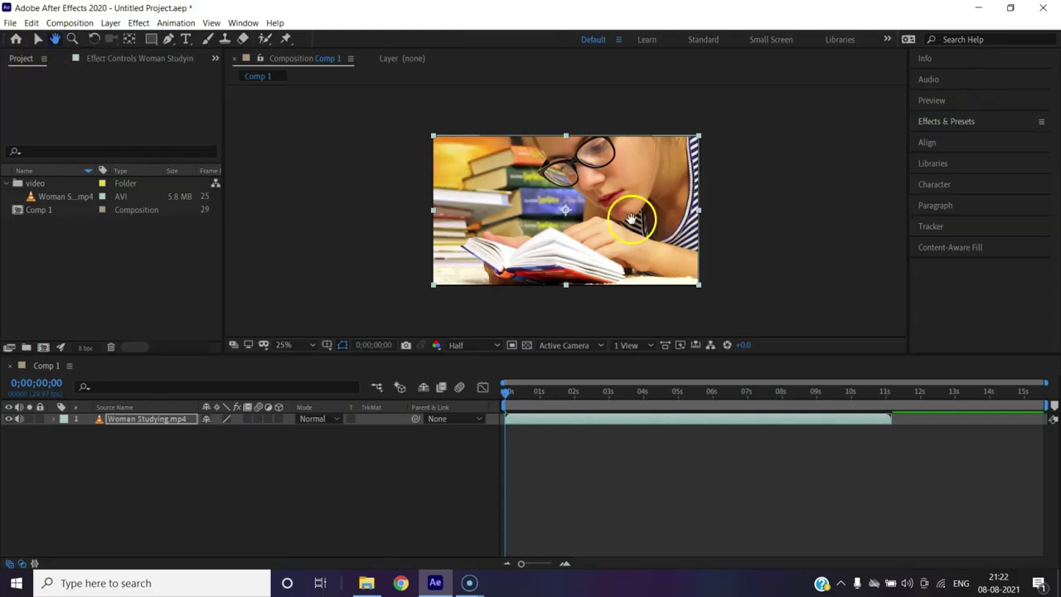
drag(617, 205, 595, 192)
click(73, 39)
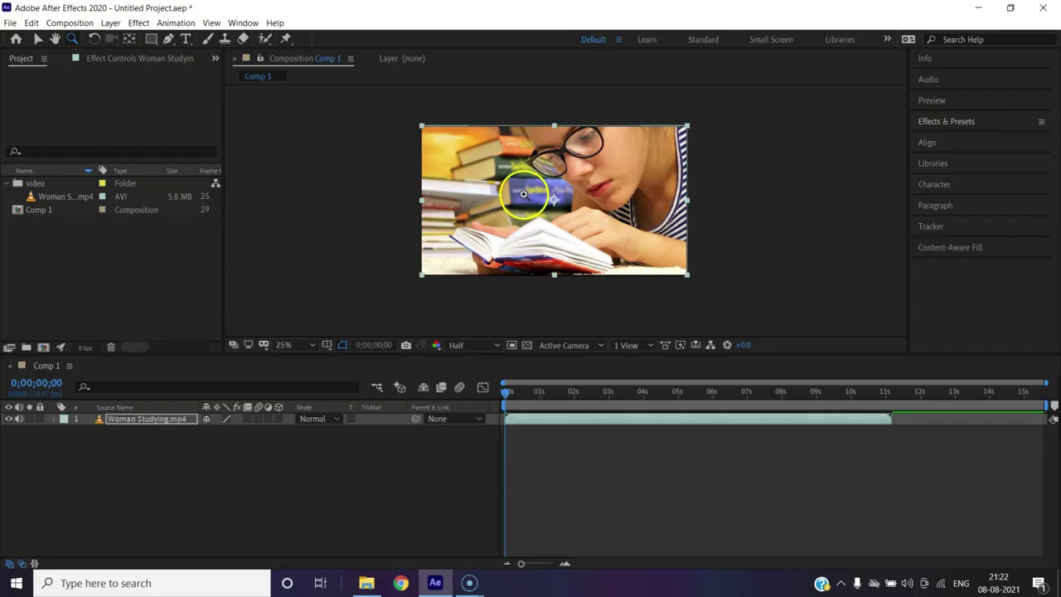
scroll(524, 194, up, 6)
scroll(524, 194, down, 6)
scroll(524, 194, down, 6)
scroll(524, 194, up, 6)
scroll(524, 194, down, 2)
scroll(524, 194, up, 2)
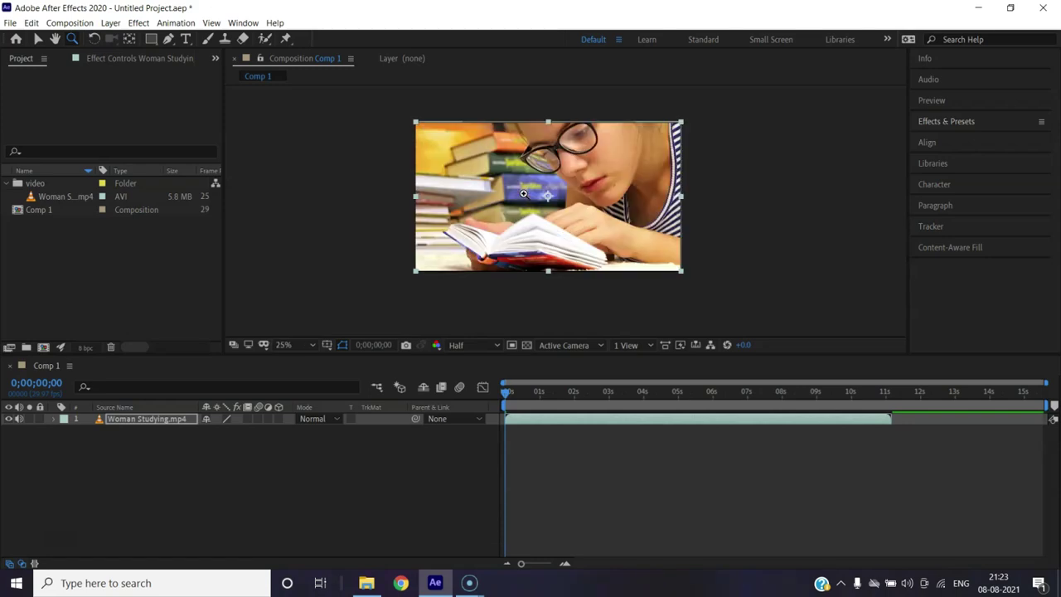
scroll(523, 193, down, 2)
scroll(522, 191, up, 2)
Rotate the Woman Studying.mp4 layer slightly counterclockwise and move its anchor point from the centre down-left to the open book's left page.
click(95, 41)
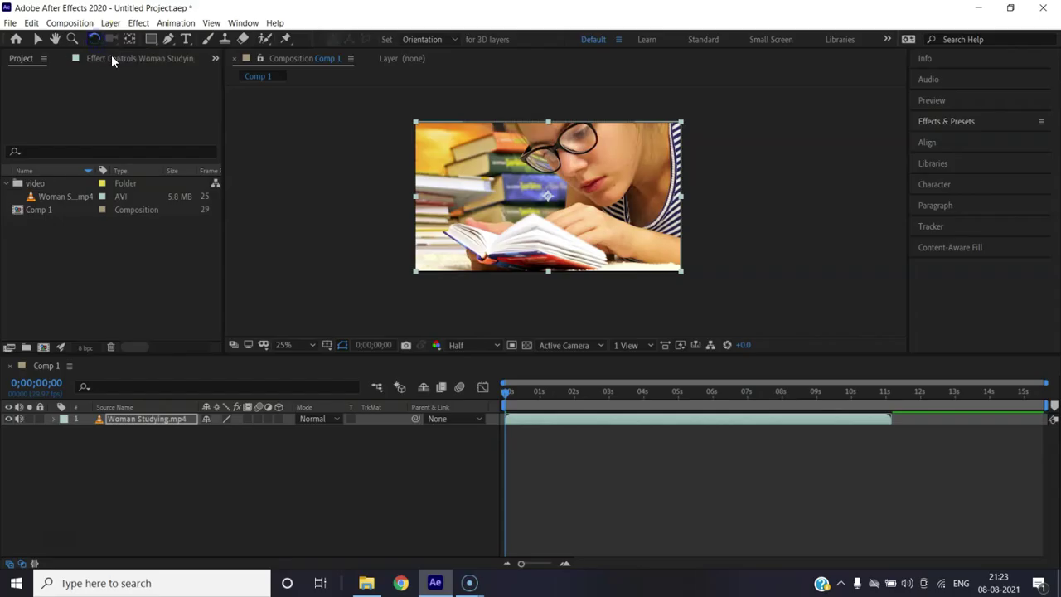
mouse_move(572, 178)
mouse_down()
mouse_move(590, 172)
mouse_move(579, 253)
mouse_move(632, 215)
mouse_move(440, 244)
mouse_move(467, 163)
mouse_move(547, 149)
mouse_move(607, 187)
mouse_move(571, 174)
mouse_move(582, 167)
mouse_up()
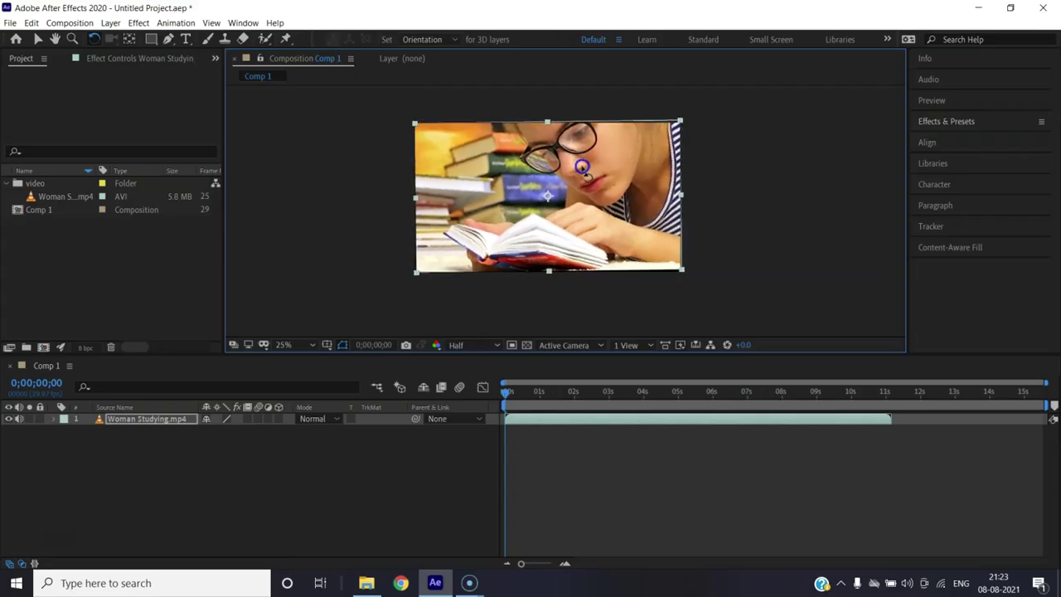
click(127, 40)
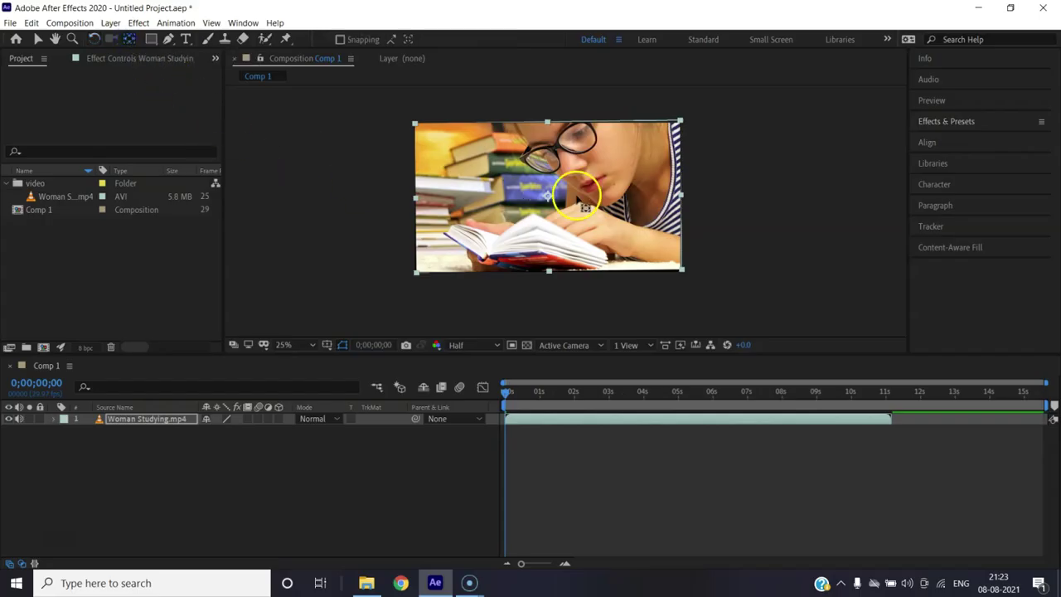
click(547, 196)
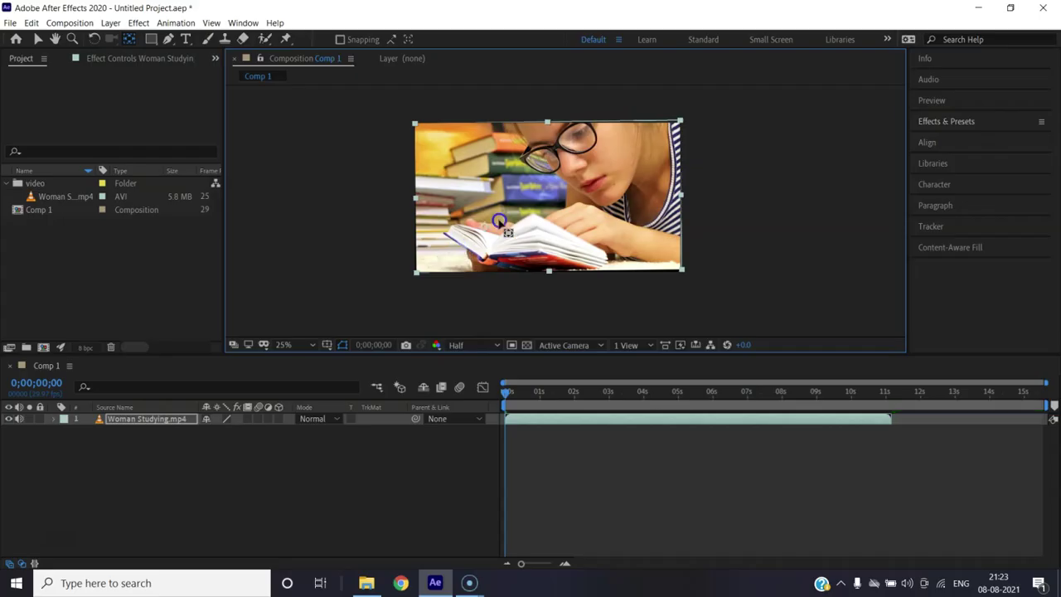
Return the anchor point to the layer's centre and rotate the layer to 1x+0.3° through its Rotation property.
click(527, 217)
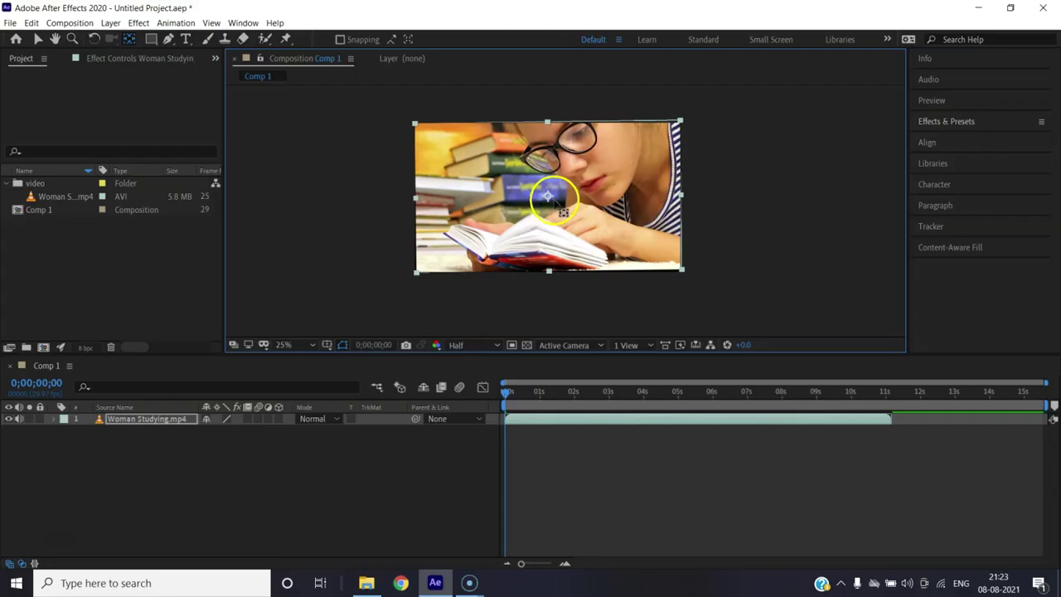
click(150, 421)
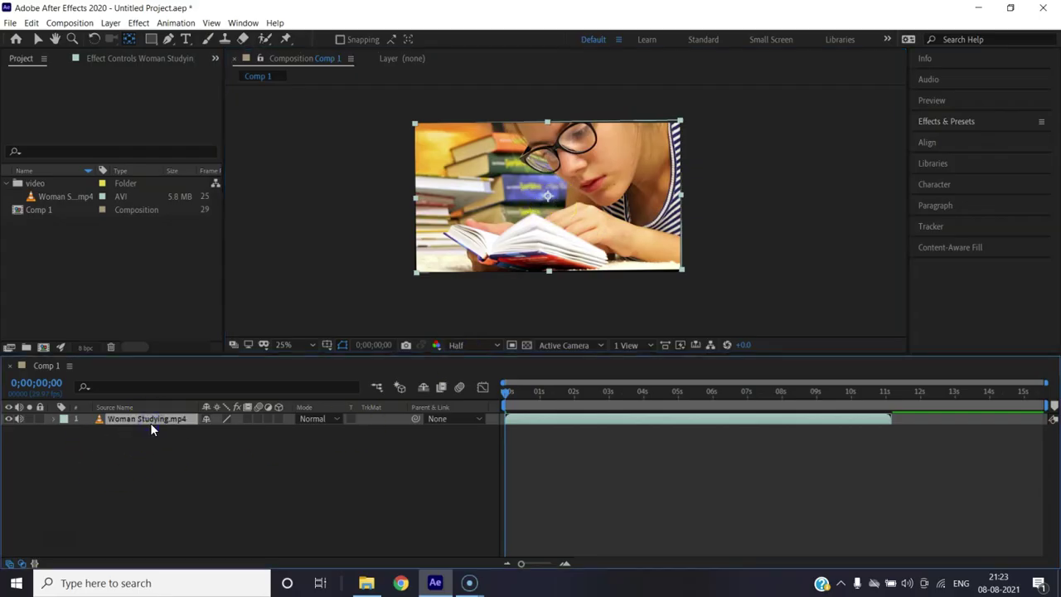
key(Return)
mouse_move(222, 431)
mouse_down()
mouse_move(157, 431)
mouse_move(336, 430)
mouse_move(137, 436)
mouse_move(348, 436)
mouse_move(179, 427)
mouse_move(252, 419)
mouse_move(200, 417)
mouse_move(218, 431)
mouse_up()
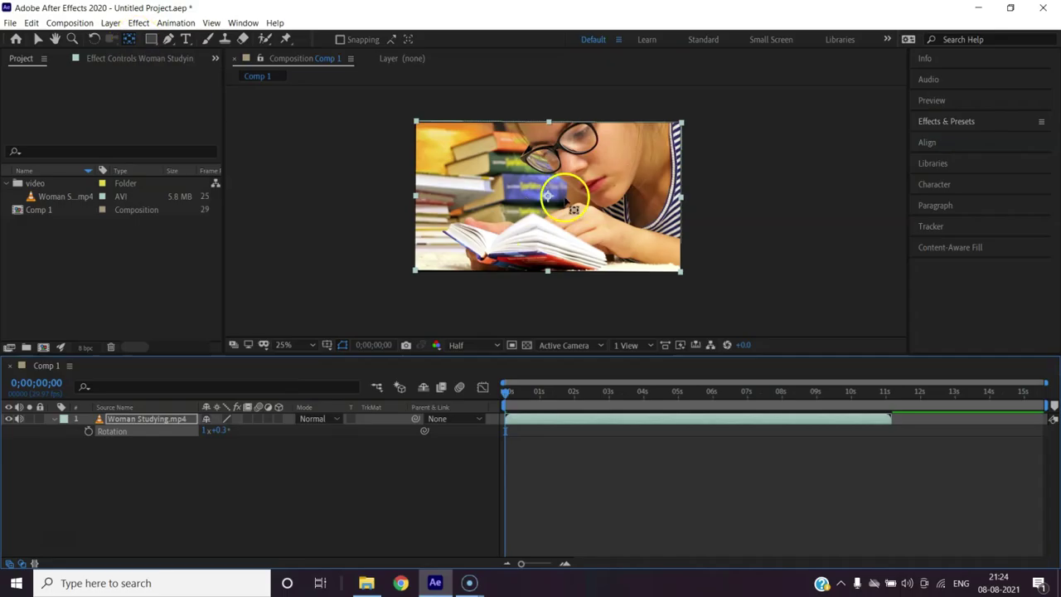
Move the anchor point to the layer's upper-left corner and swing the layer around it to a rotation of 2x+309.3°.
drag(548, 197, 492, 164)
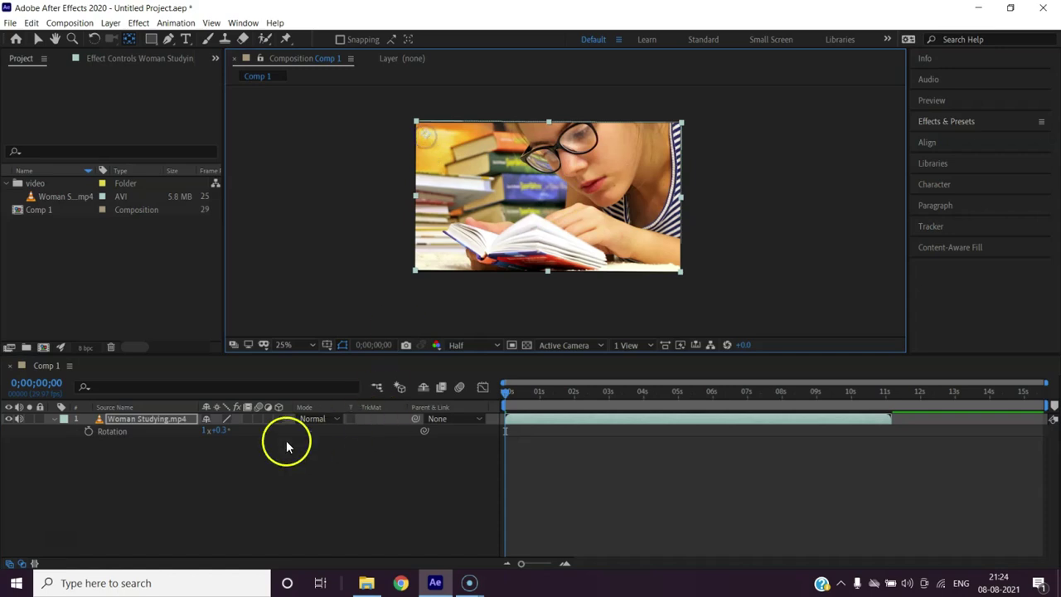
drag(220, 432, 542, 287)
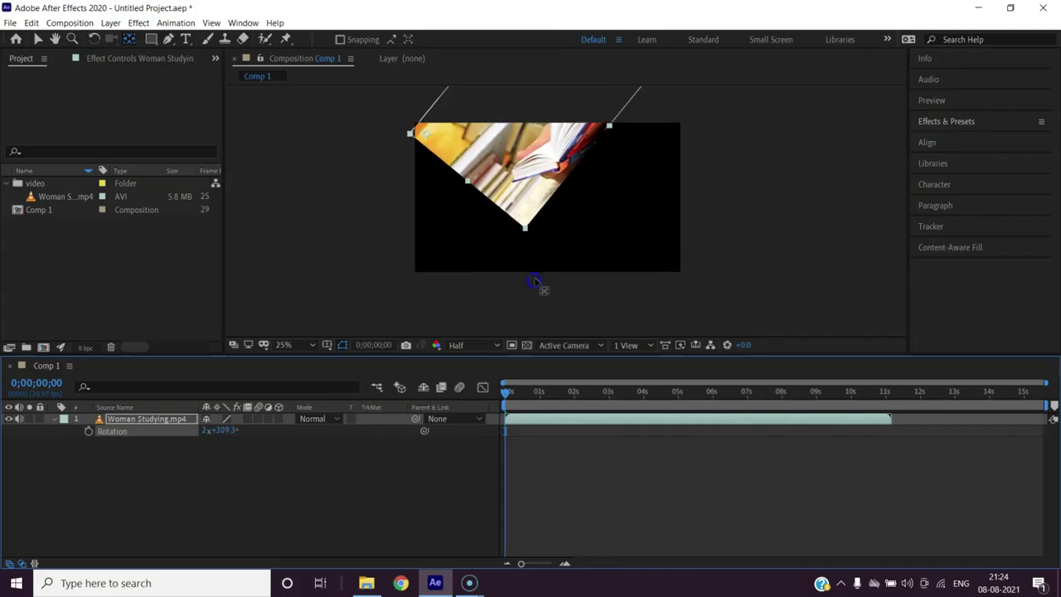
Move the tilted layer with the Selection tool until its anchored corner sits at the frame's left edge, and select the source clip.
click(37, 39)
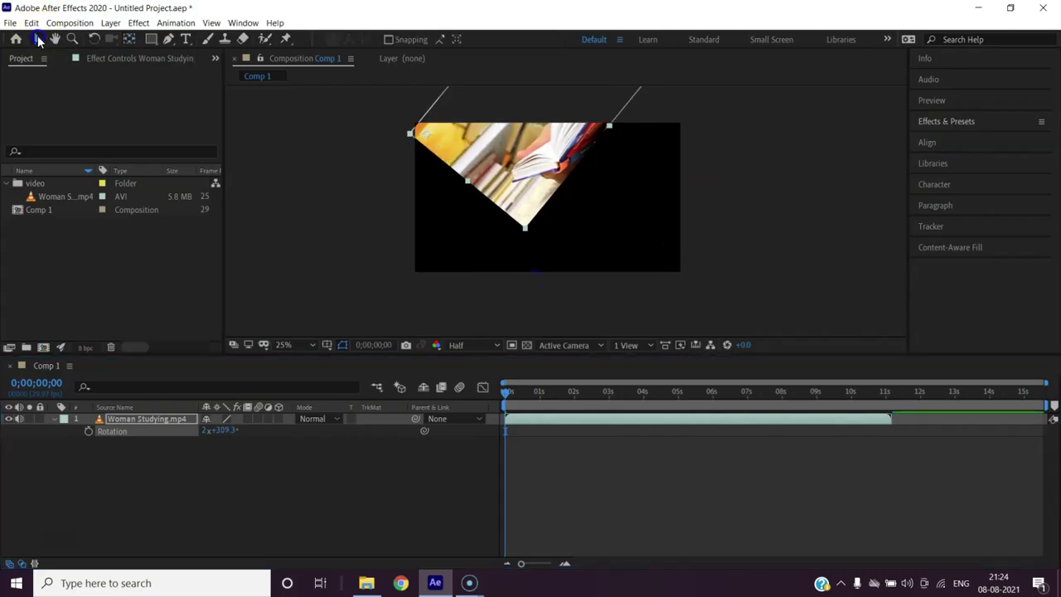
drag(546, 158, 591, 239)
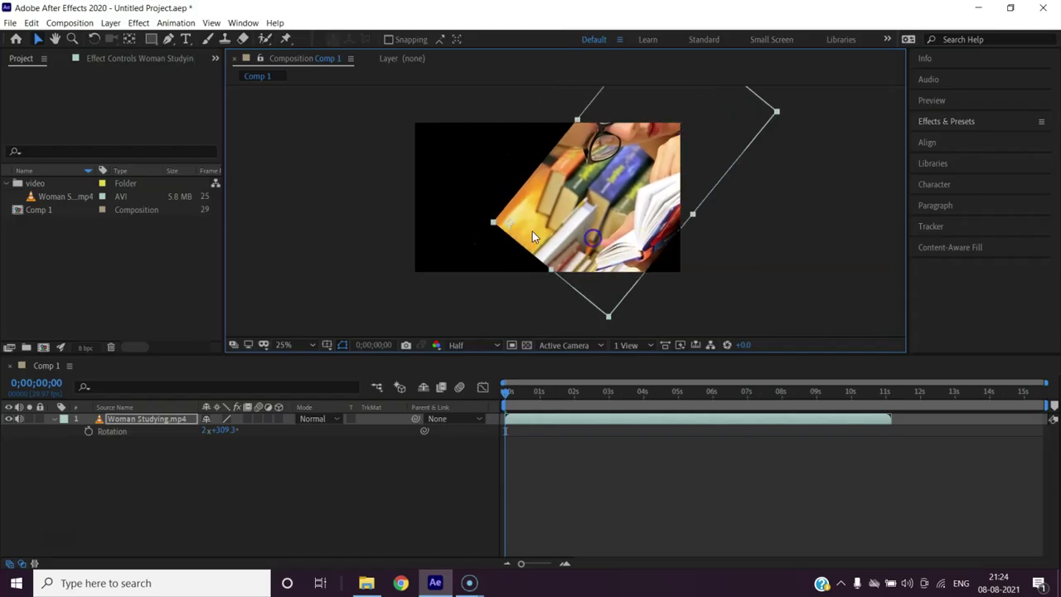
drag(505, 218, 456, 199)
click(48, 199)
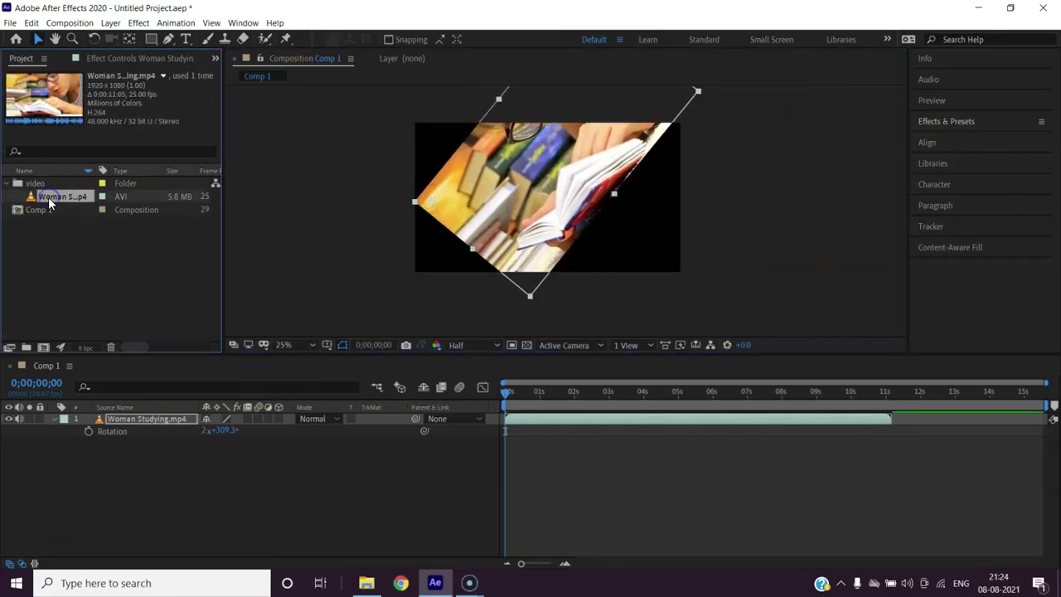
Set the layer's rotation angle to 0° and move the layer back up to fill the composition frame.
click(229, 431)
text(0)
key(Return)
drag(549, 242, 530, 169)
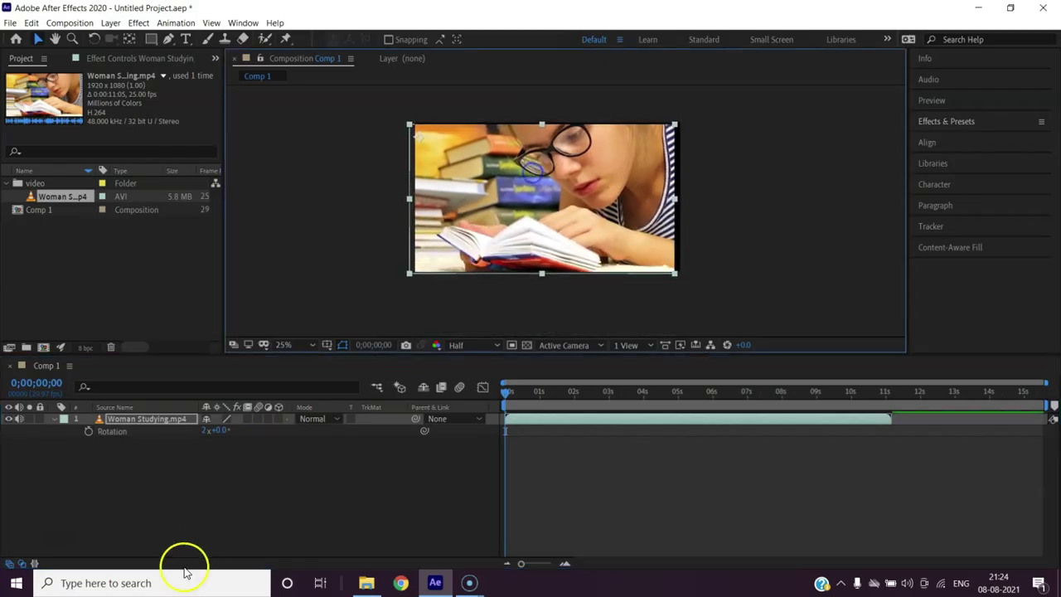
Try a rectangular mask over the central part of the Woman Studying.mp4 layer and undo it.
click(156, 39)
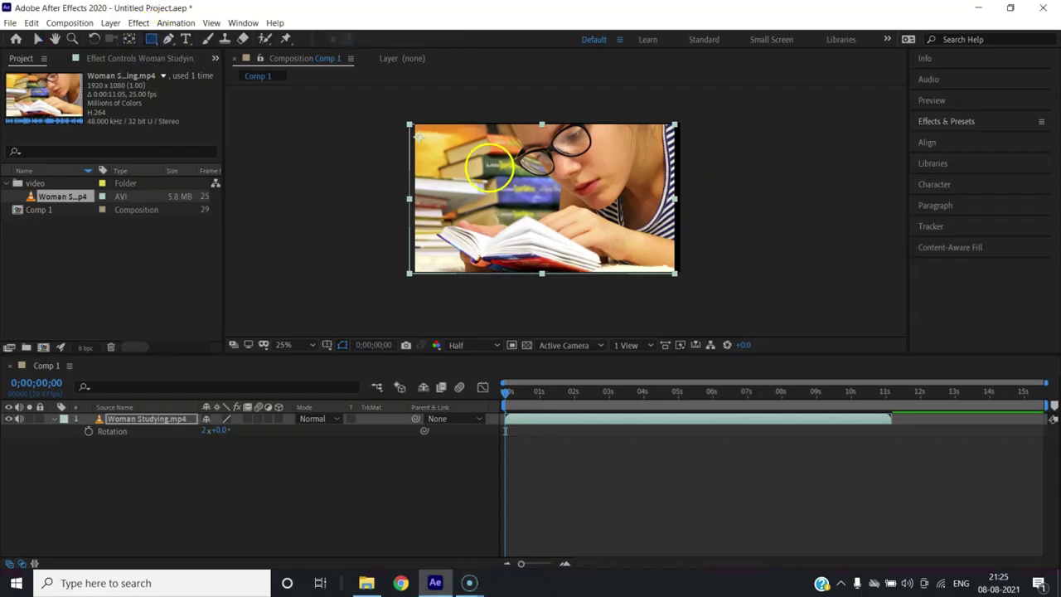
drag(444, 142, 648, 253)
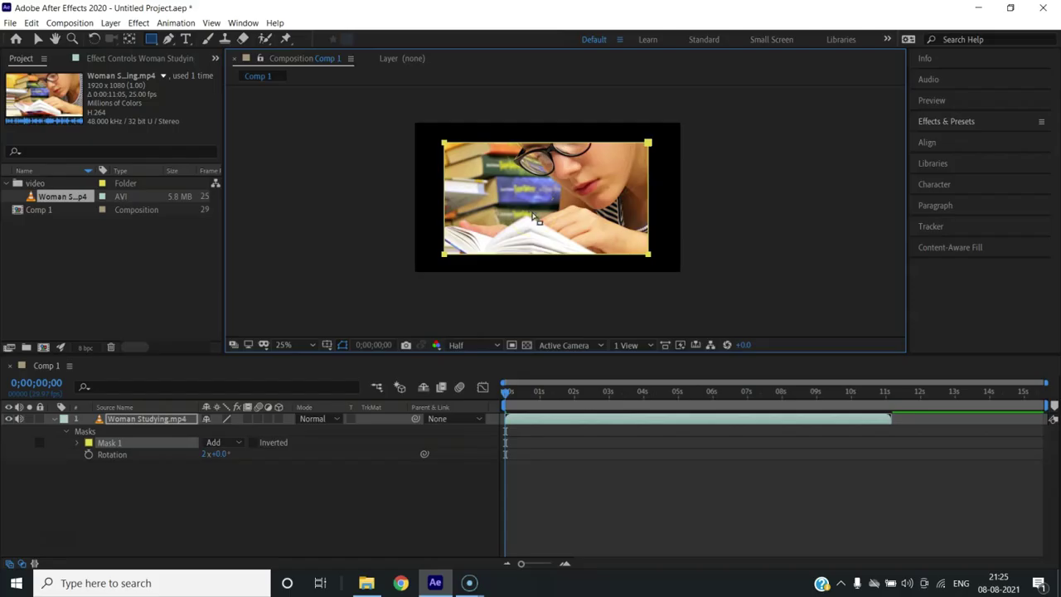
key(ctrl+z)
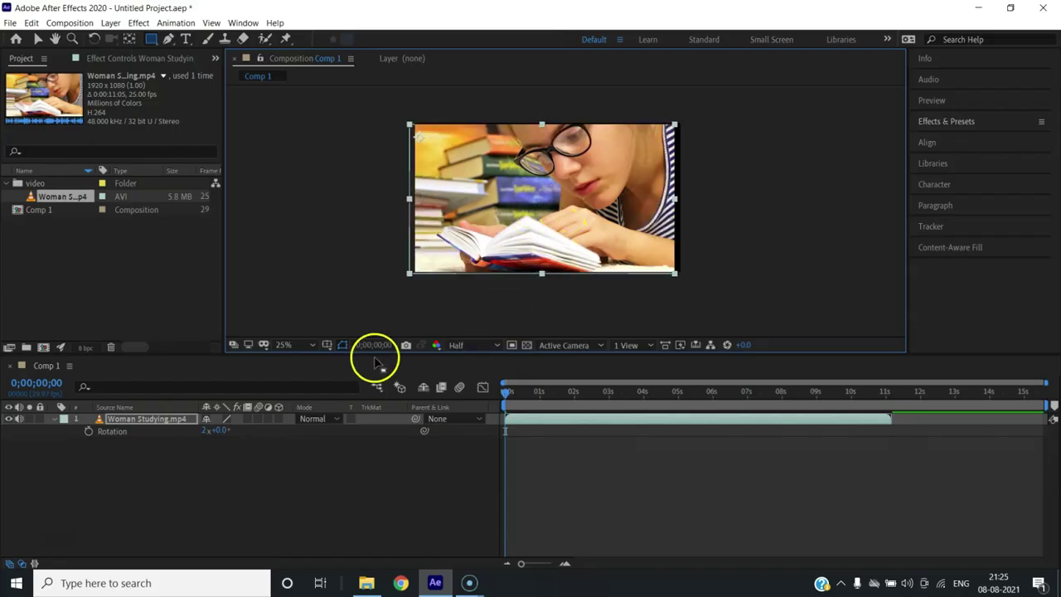
Draw a closed, partly curved mask around the face and book with the Pen tool and delete it.
click(168, 39)
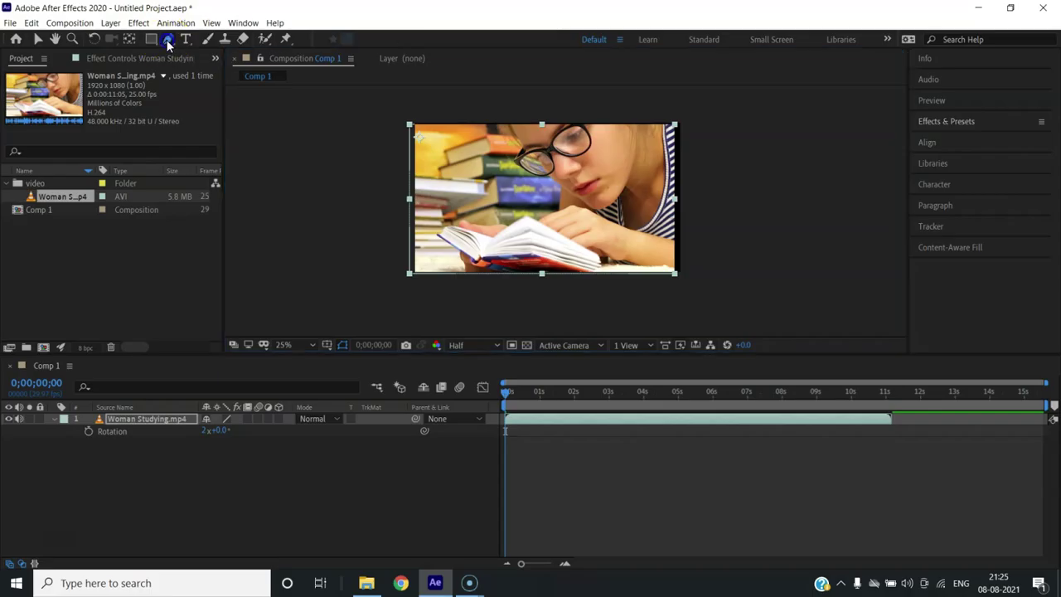
click(469, 165)
click(607, 149)
click(630, 196)
drag(616, 235, 565, 245)
click(547, 259)
drag(474, 221, 468, 191)
click(468, 168)
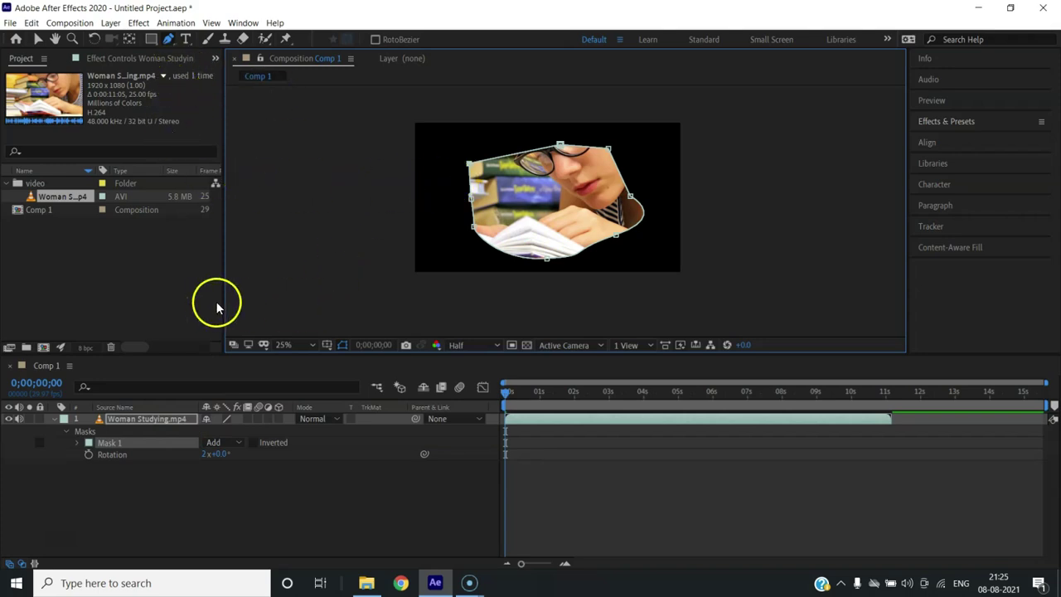
click(554, 262)
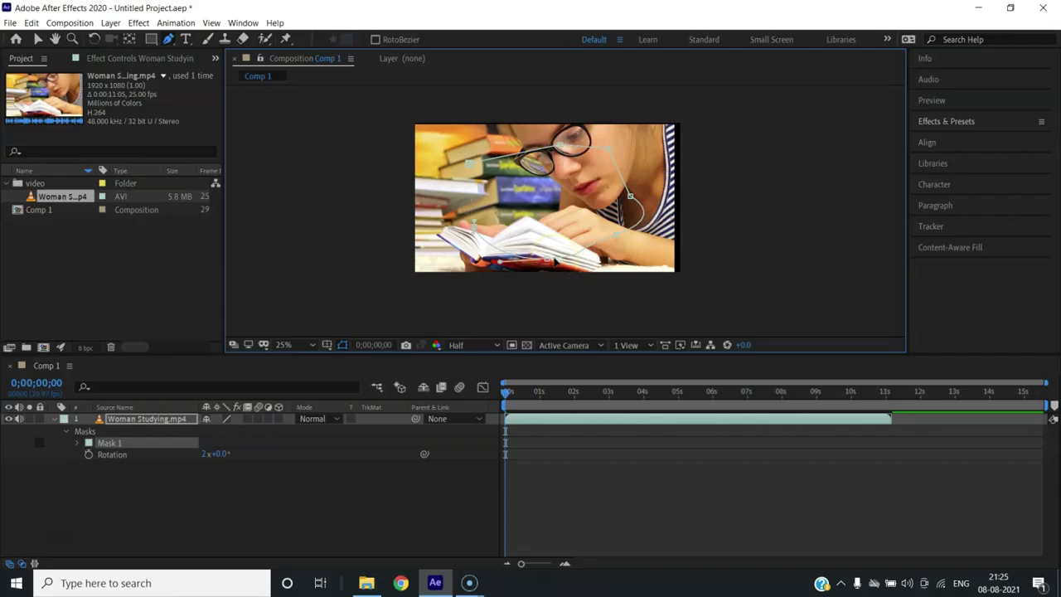
key(Delete)
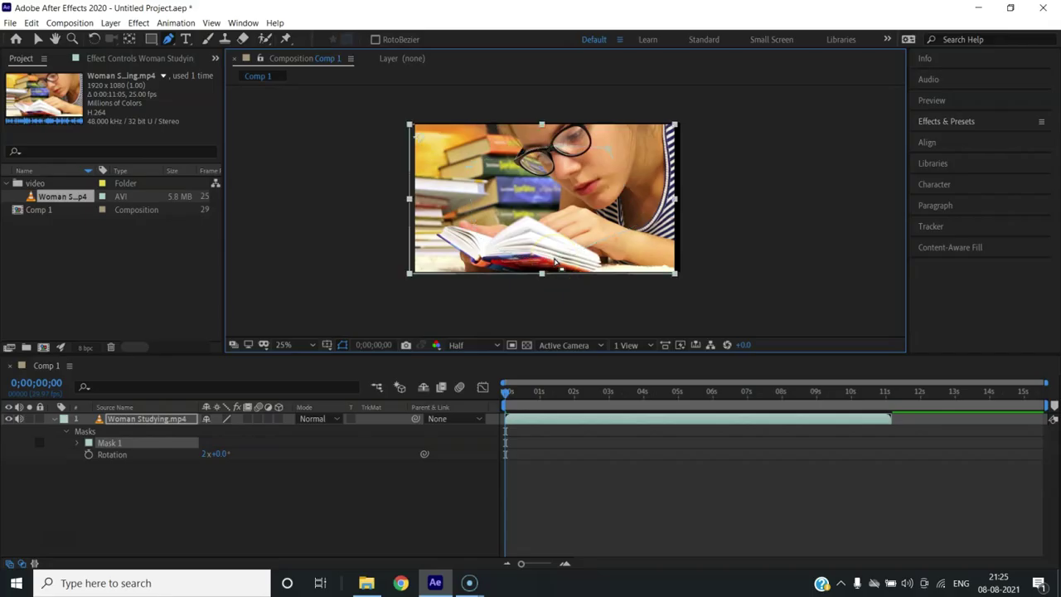
Add a text layer reading "hello" across the upper middle of the composition.
click(184, 39)
click(493, 166)
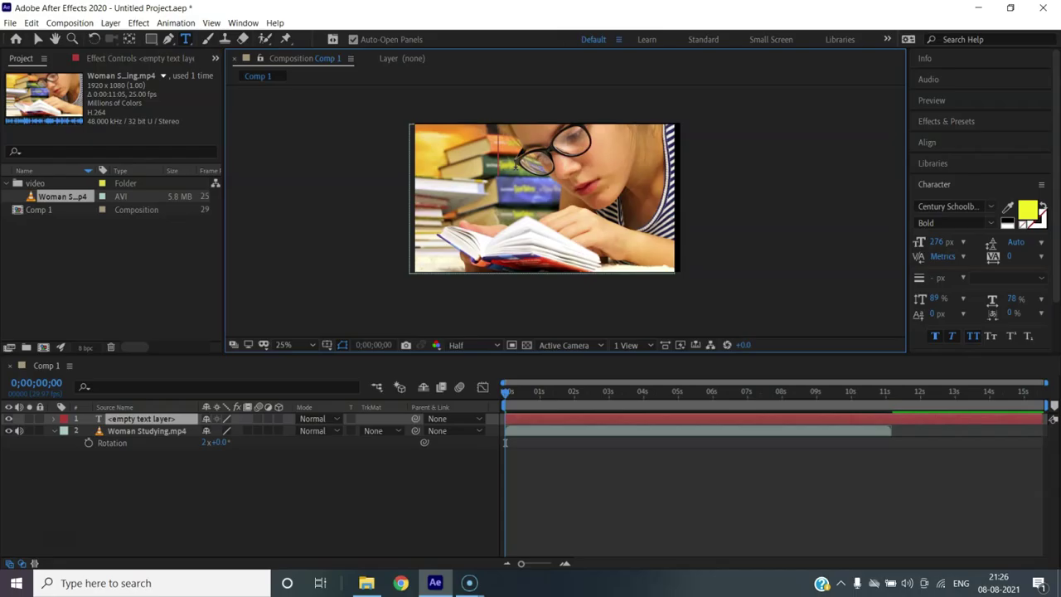
text(hel)
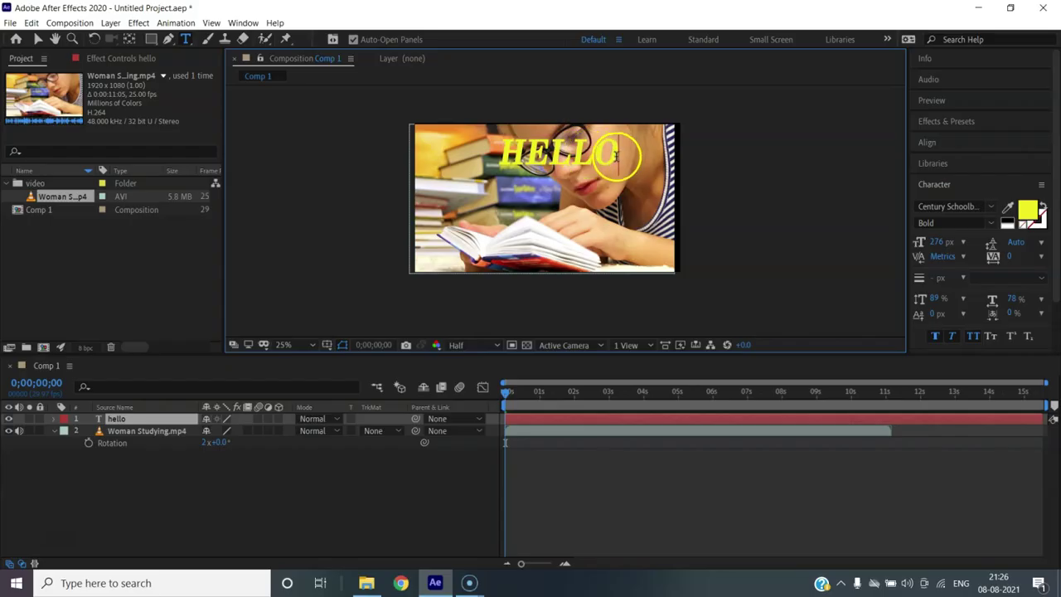
Select the whole HELLO text and change its fill colour to purple.
drag(598, 154, 474, 162)
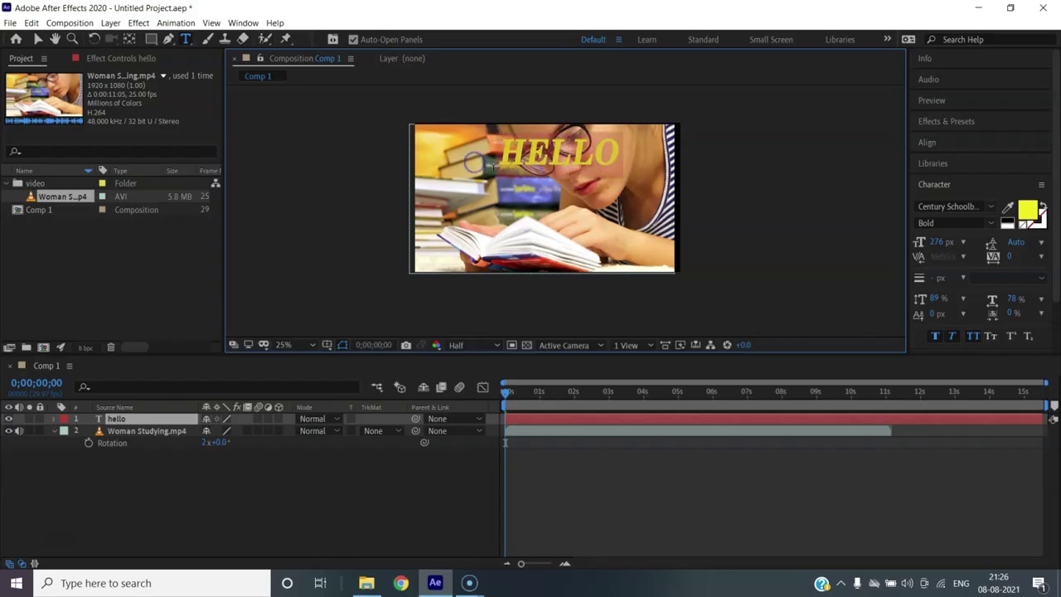
click(1028, 211)
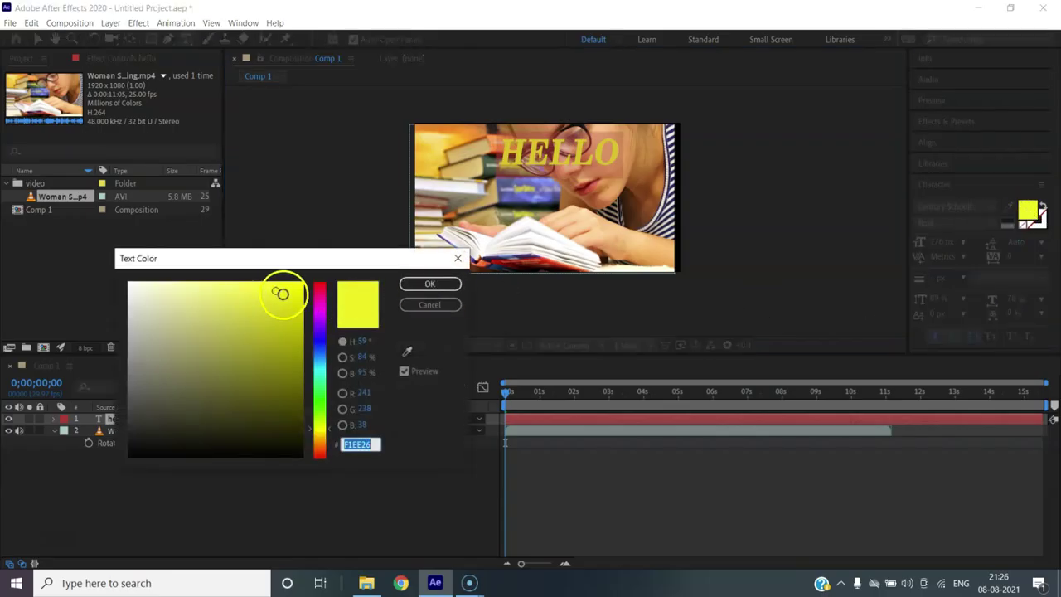
click(327, 338)
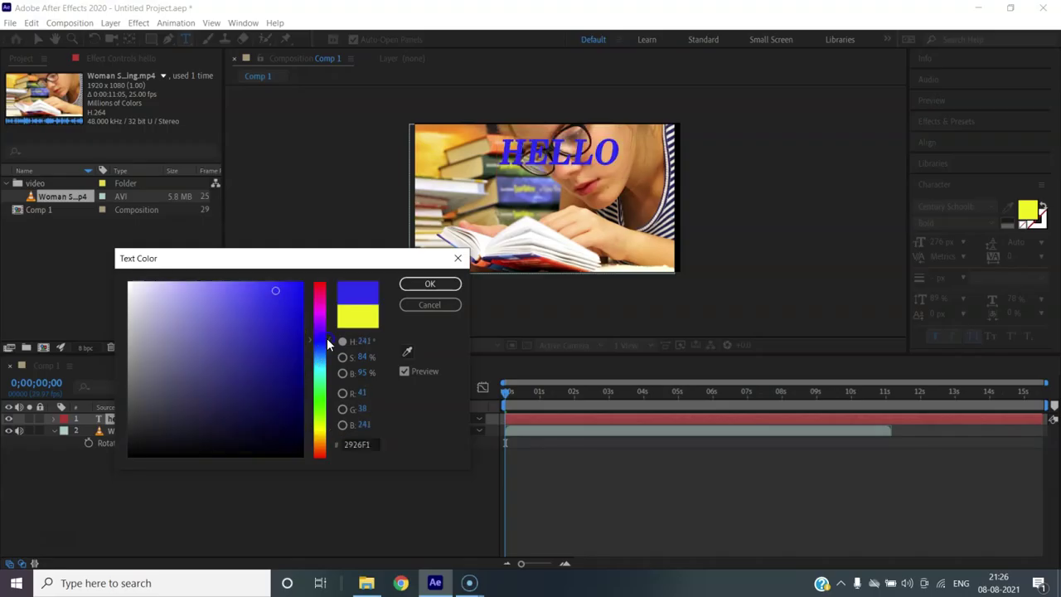
mouse_move(322, 337)
mouse_down()
mouse_move(315, 290)
mouse_move(320, 452)
mouse_move(317, 324)
mouse_up()
click(422, 284)
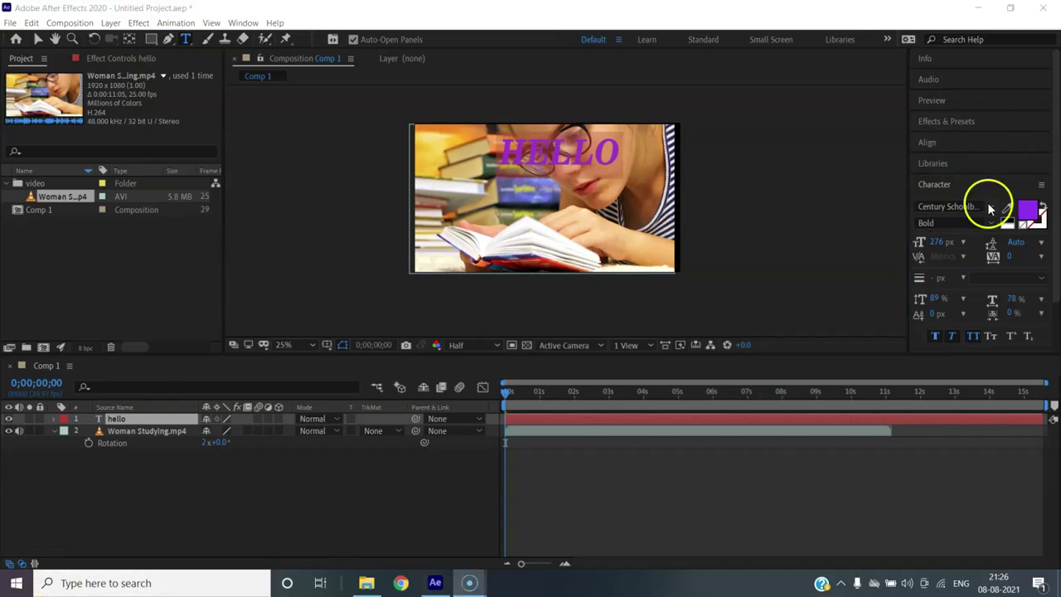
Try the Chiller and Copperplate Gothic Light fonts on the HELLO text and check the font styles each one offers.
click(975, 209)
click(992, 208)
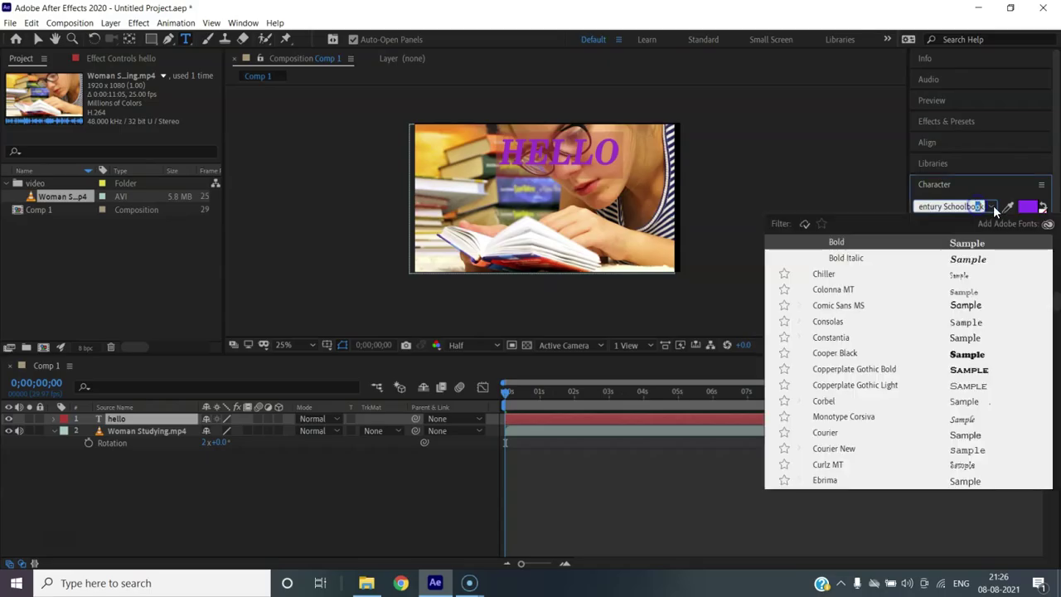
click(822, 274)
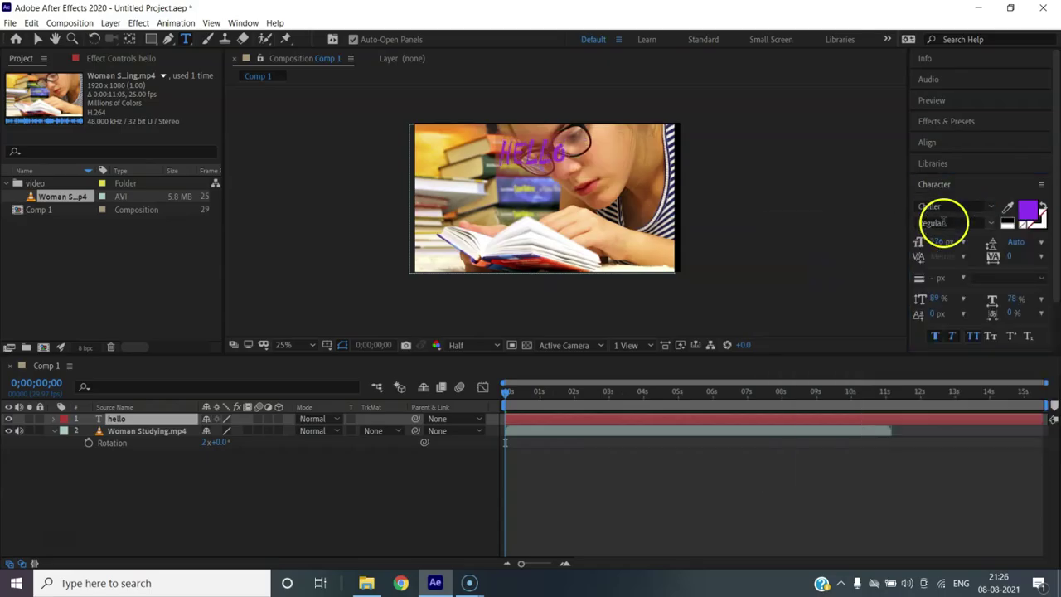
click(988, 224)
click(992, 207)
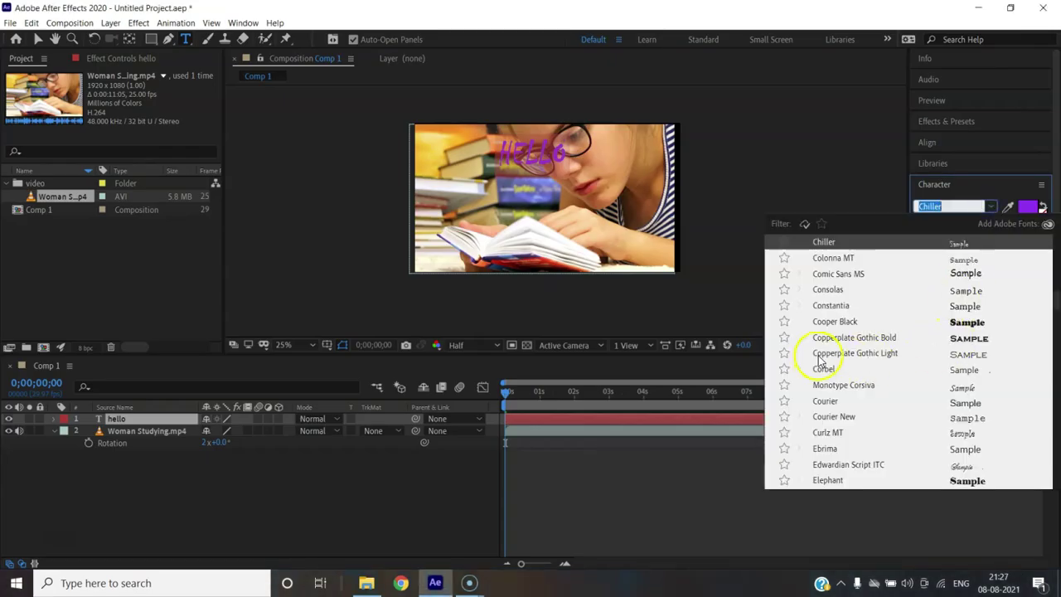
click(819, 356)
click(990, 223)
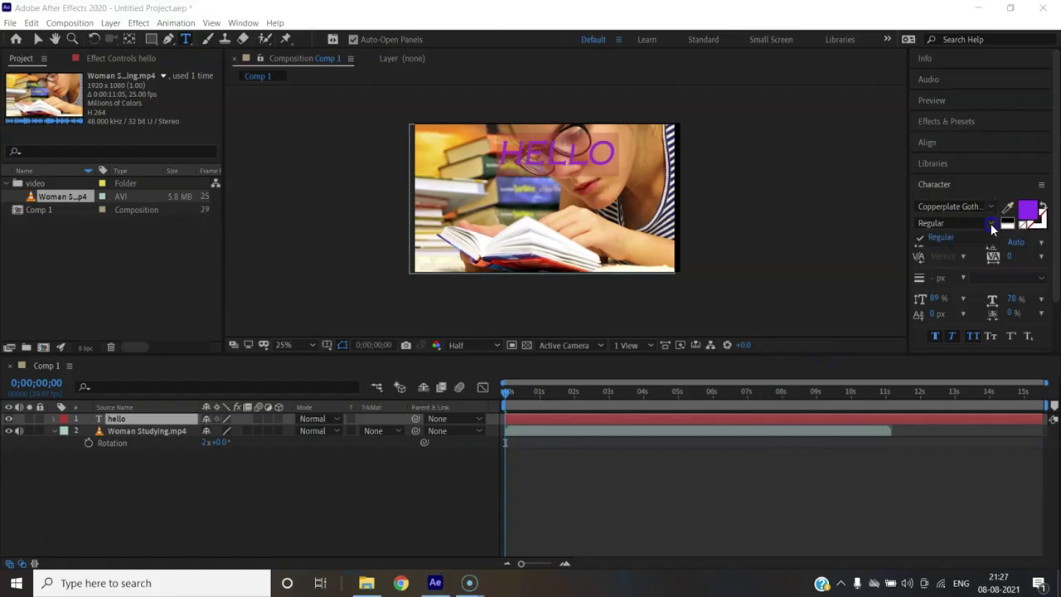
click(987, 227)
Try the Broadway font on the HELLO text and check its font style.
click(989, 207)
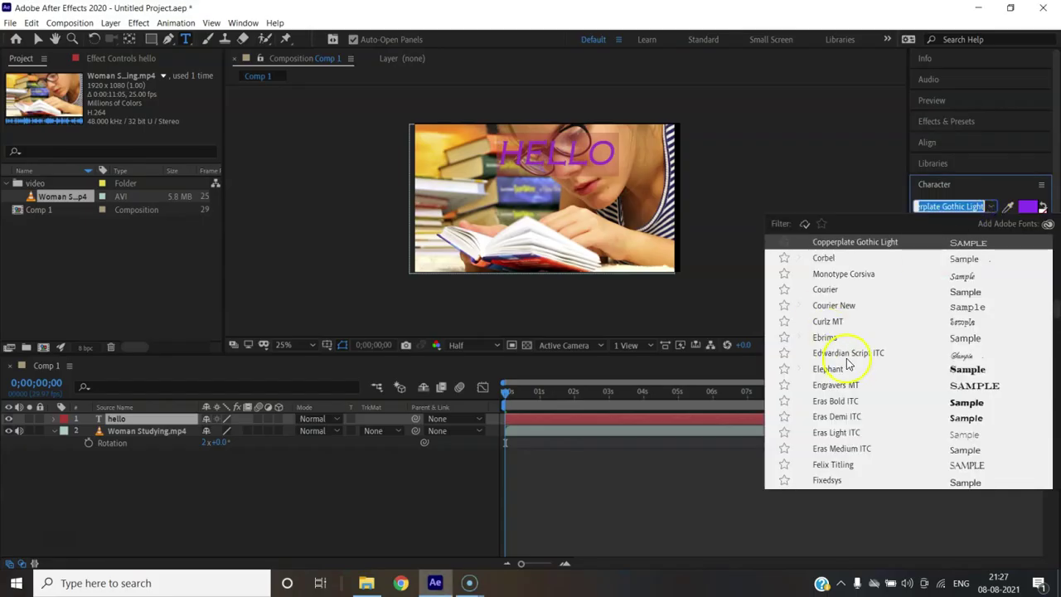
scroll(847, 364, up, 7)
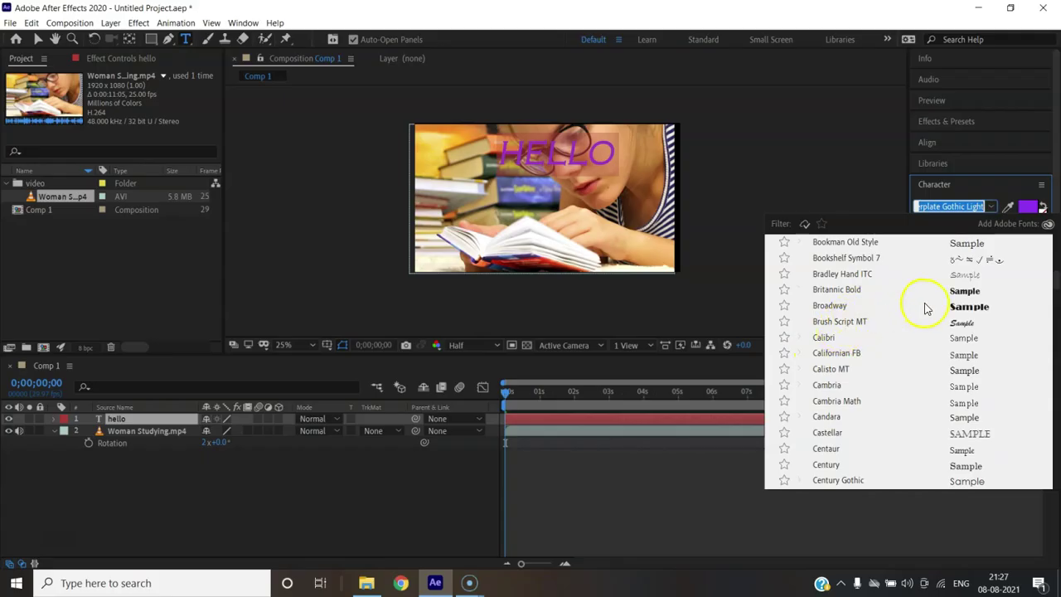
click(927, 309)
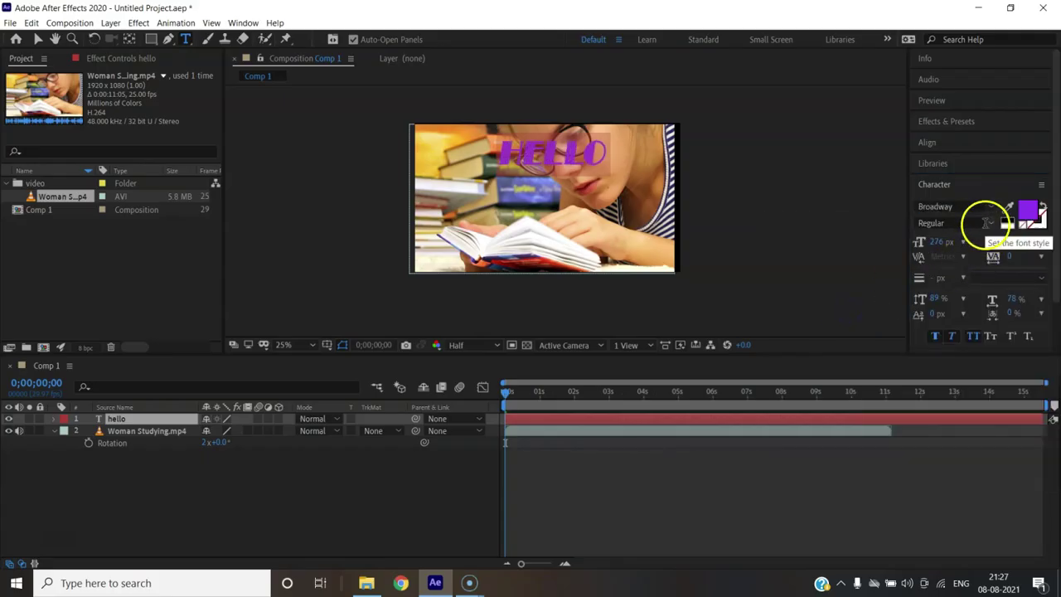
click(965, 224)
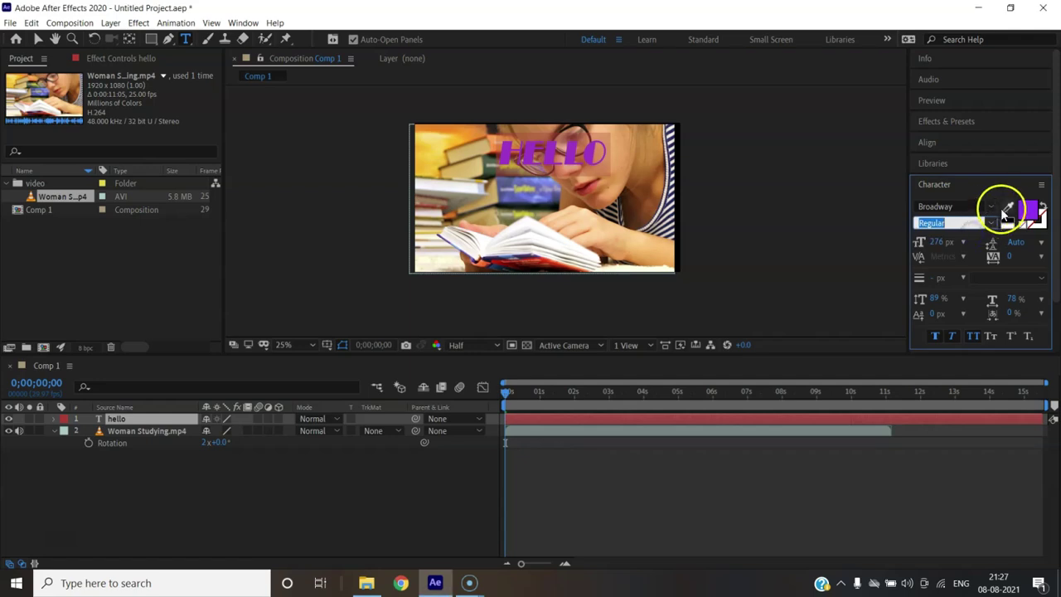
Set the HELLO text to the Bodoni MT font in the Italic style.
click(992, 208)
scroll(904, 324, up, 10)
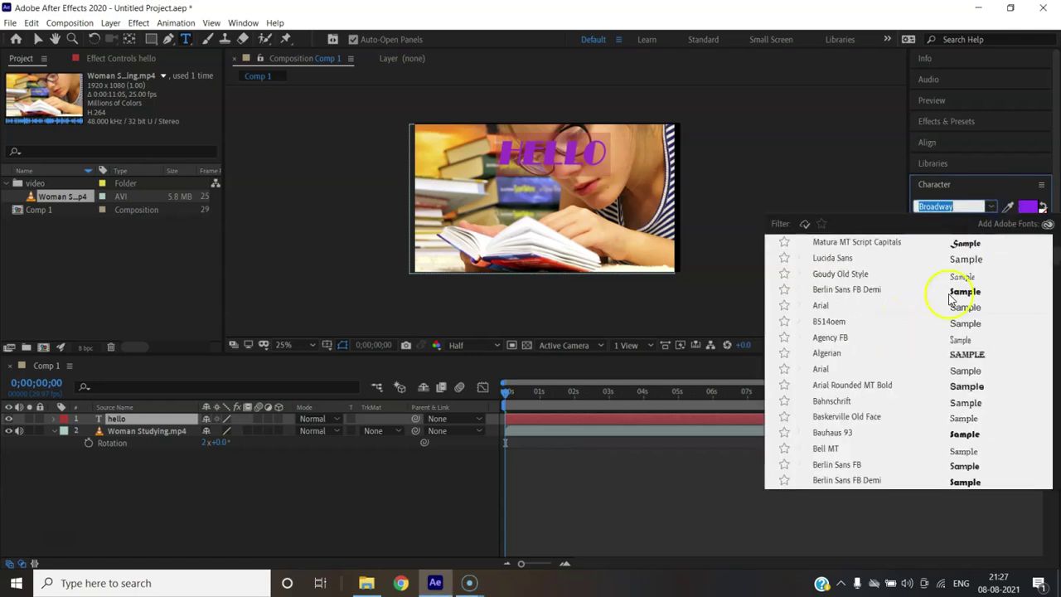
scroll(853, 331, up, 3)
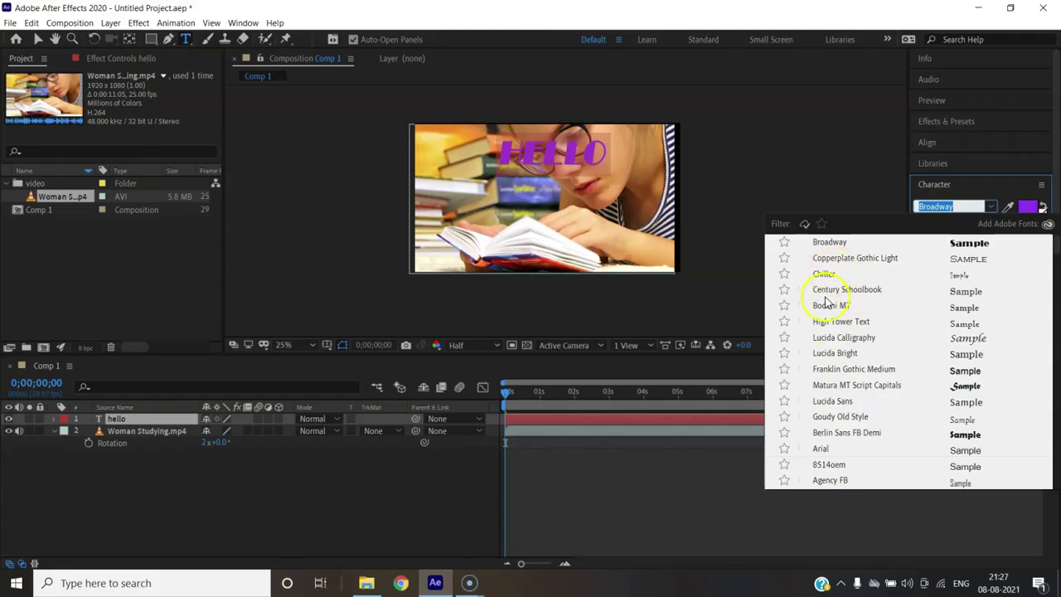
click(832, 306)
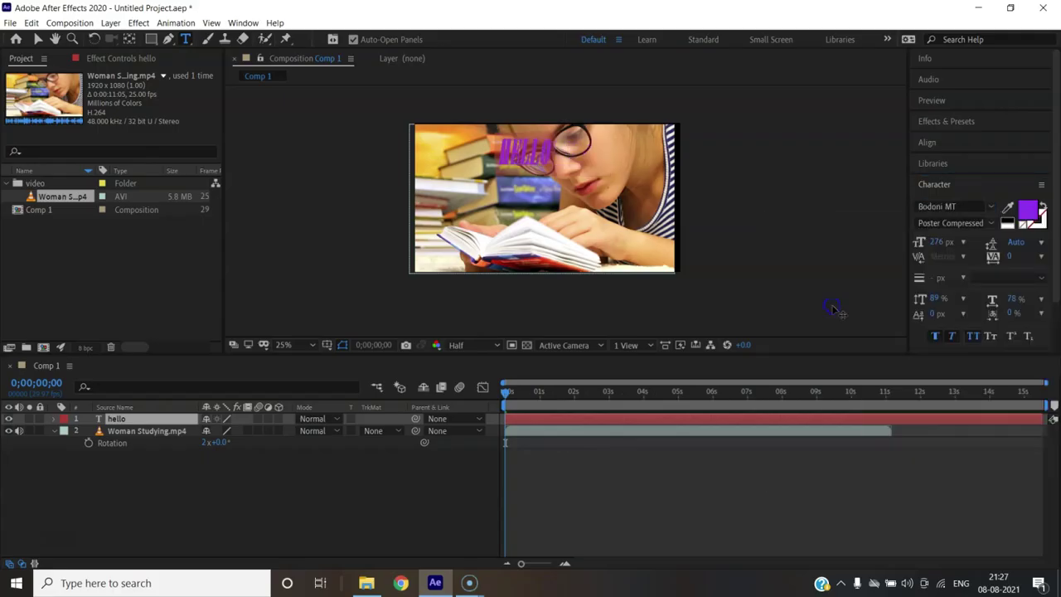
click(987, 223)
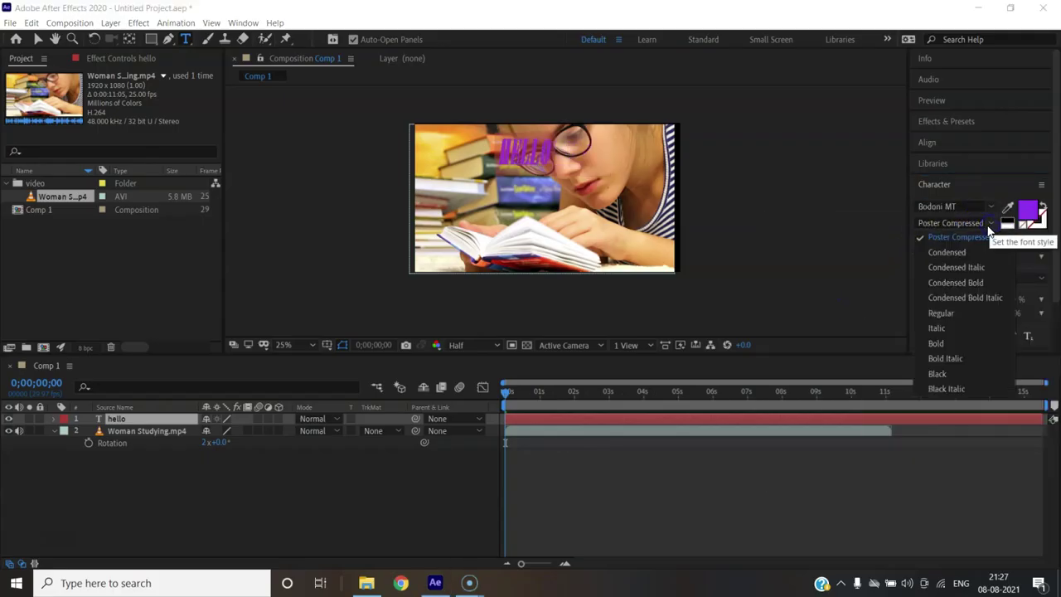
click(941, 329)
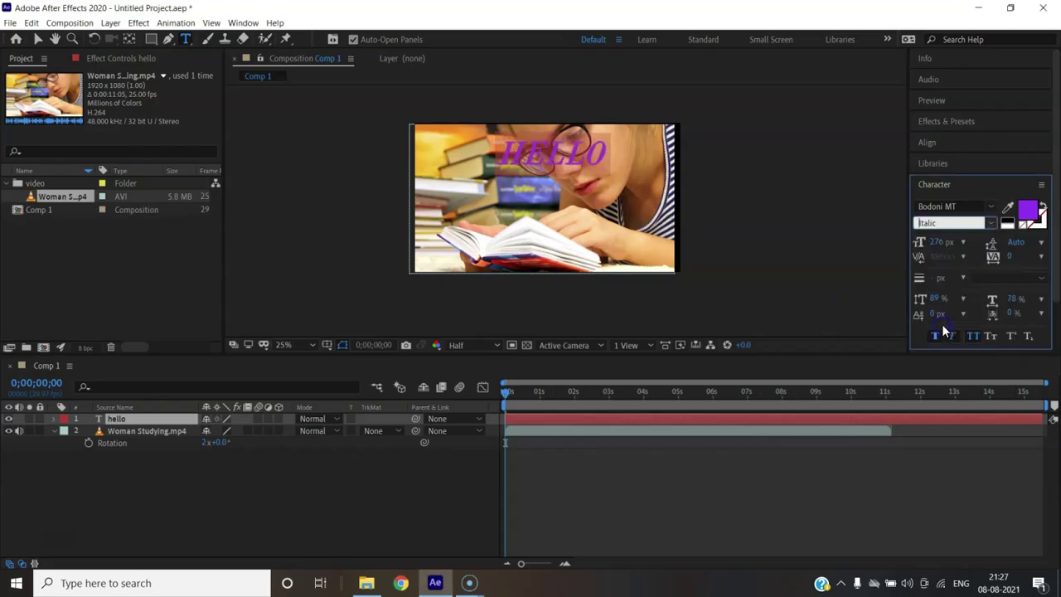
Set the HELLO text's font style to Bold Italic and its font size to 368 px.
click(990, 224)
click(972, 358)
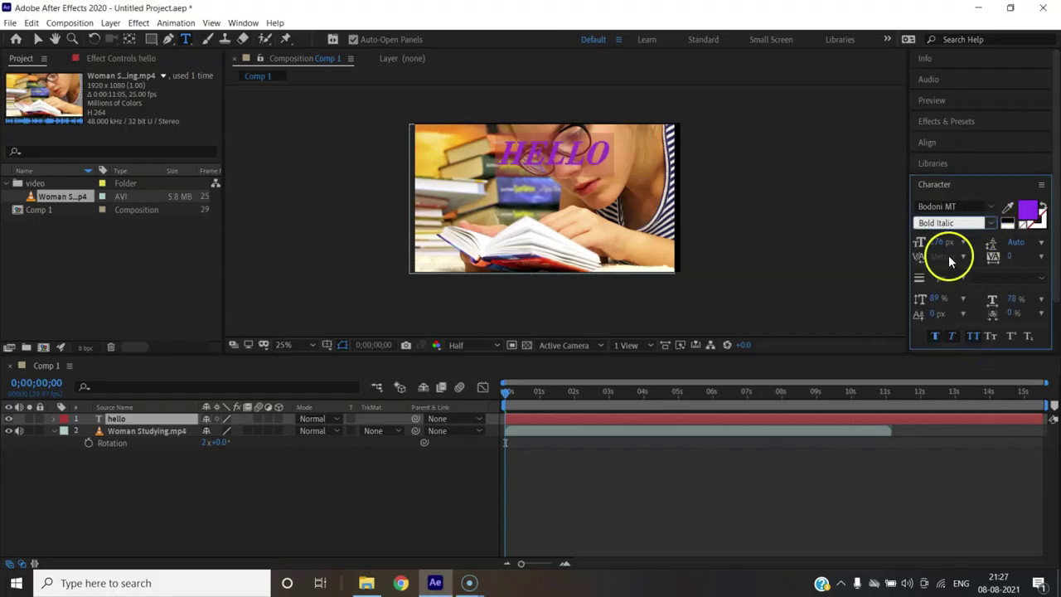
click(936, 242)
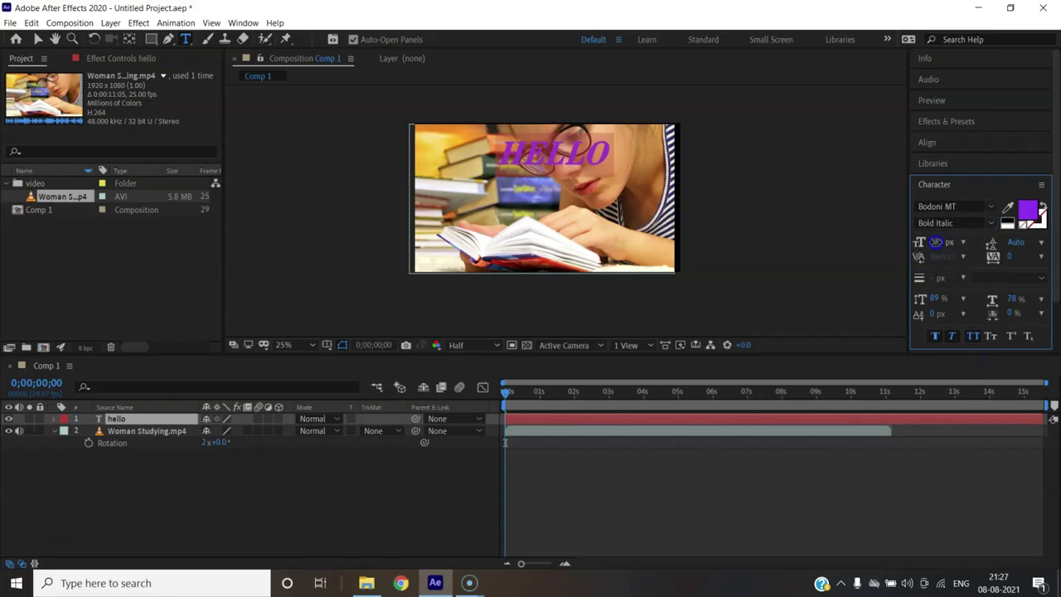
text(300)
key(Return)
drag(952, 241, 952, 241)
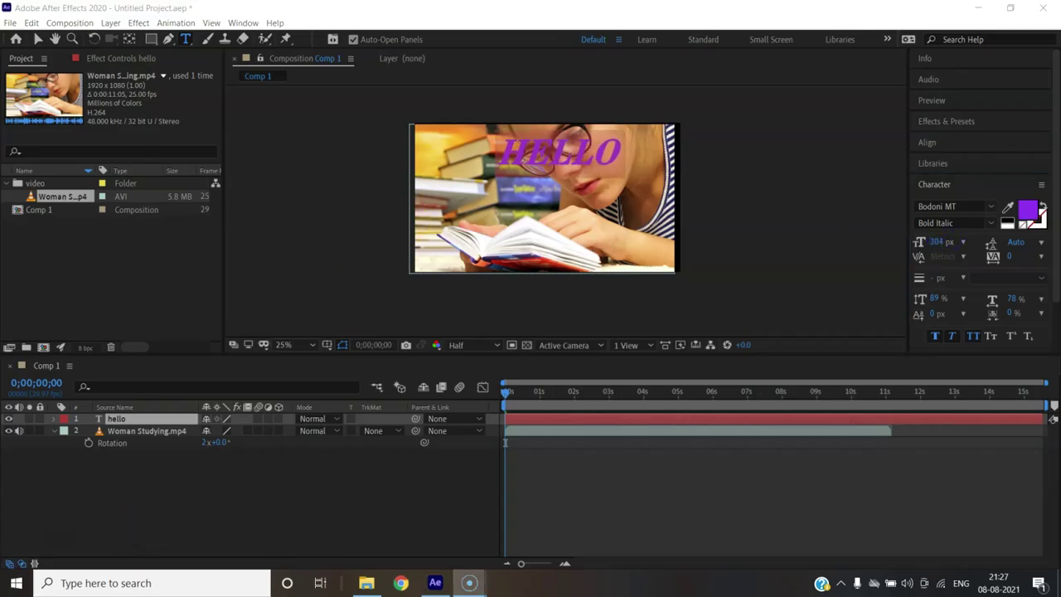
mouse_move(935, 241)
mouse_down()
mouse_move(965, 234)
mouse_move(934, 241)
mouse_up()
drag(930, 241, 945, 241)
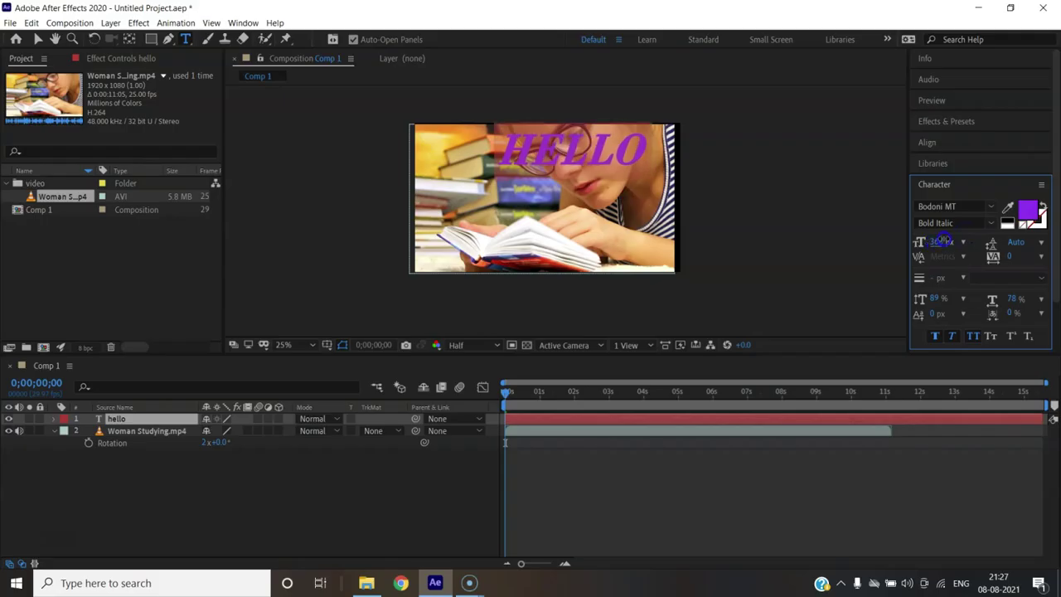
Set the HELLO text's leading to 0 px and add the word WORLD on a second line.
click(1011, 243)
click(636, 159)
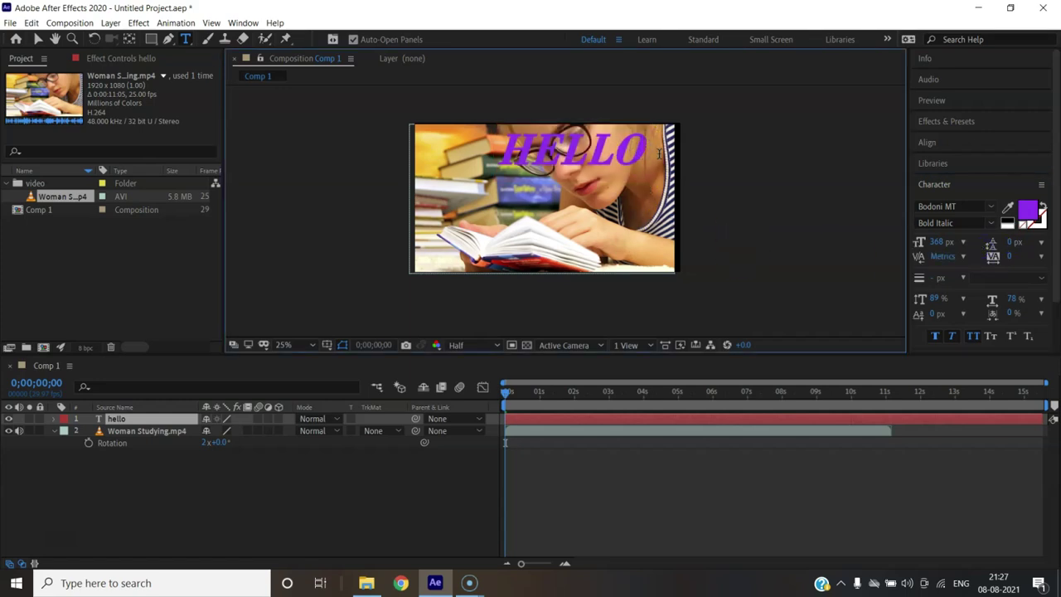
text(world)
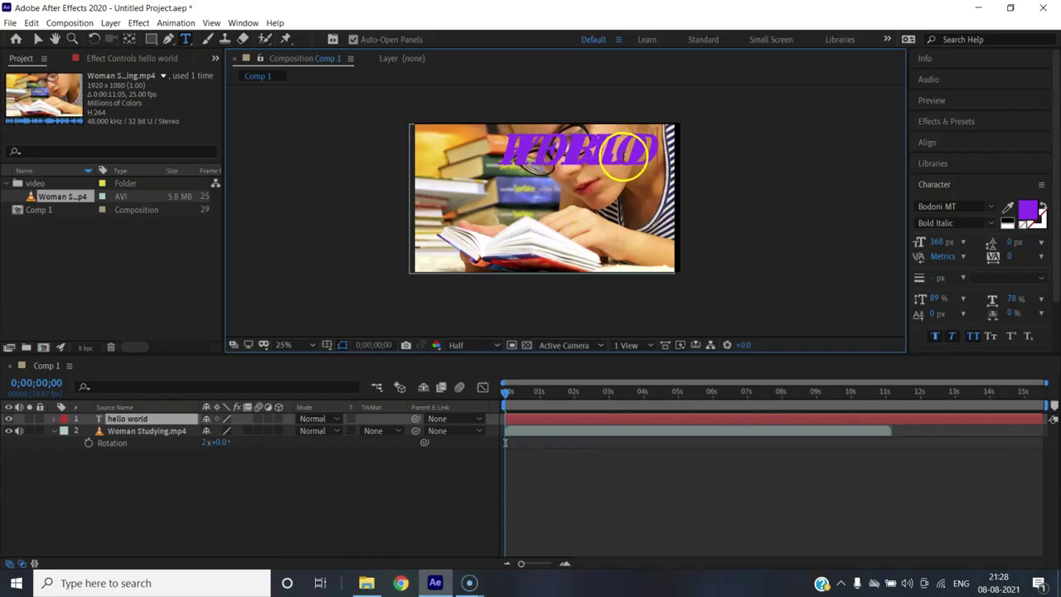
Set the HELLO WORLD text's leading to 288 px and its vertical scale to 105%.
click(1013, 242)
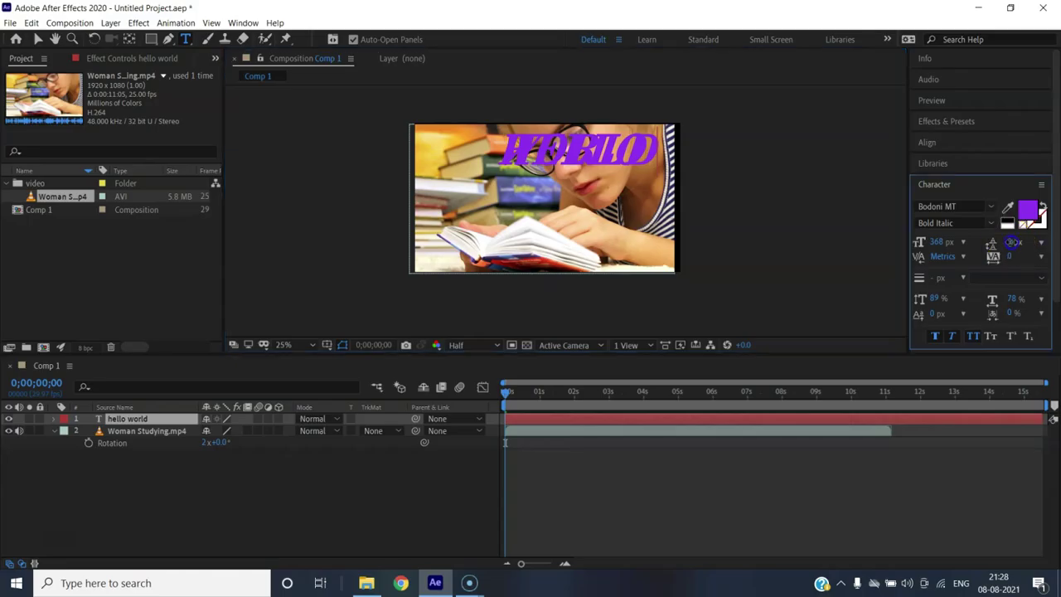
click(554, 160)
click(36, 39)
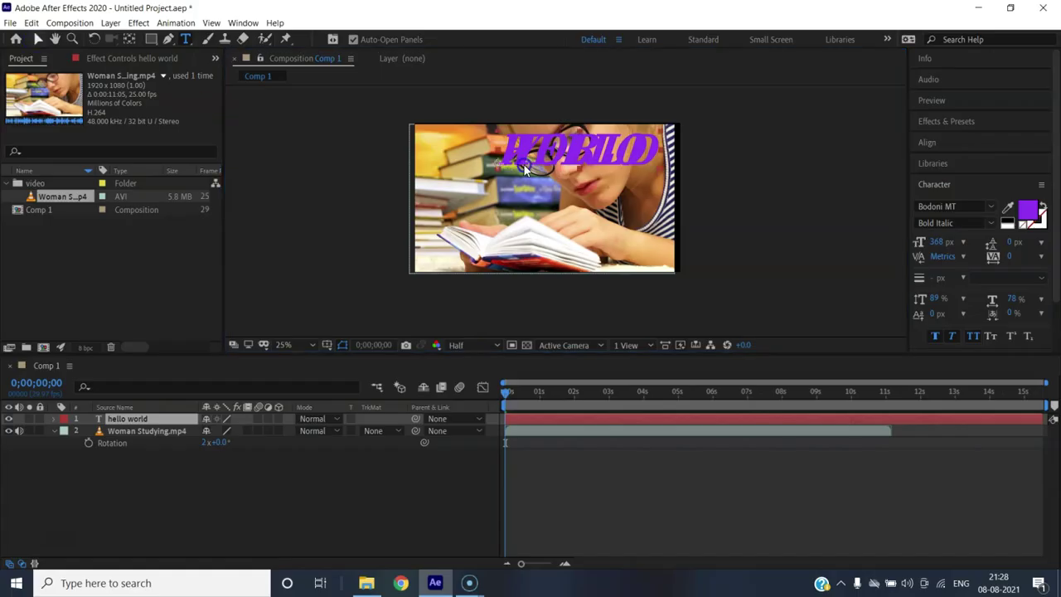
drag(1013, 242, 1046, 83)
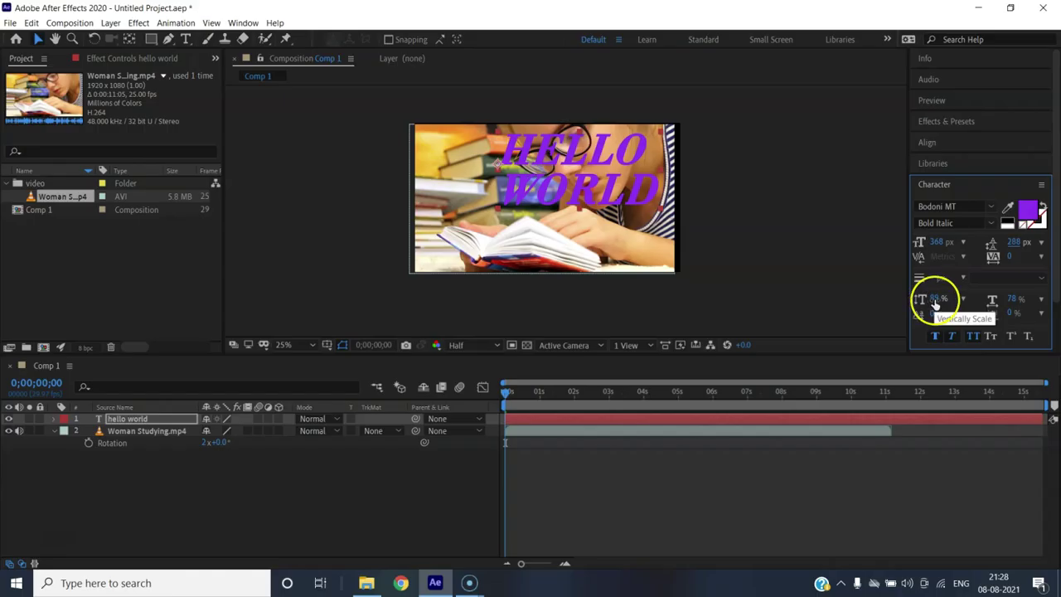
mouse_move(935, 304)
mouse_down()
mouse_move(918, 306)
mouse_move(946, 286)
mouse_move(949, 301)
mouse_up()
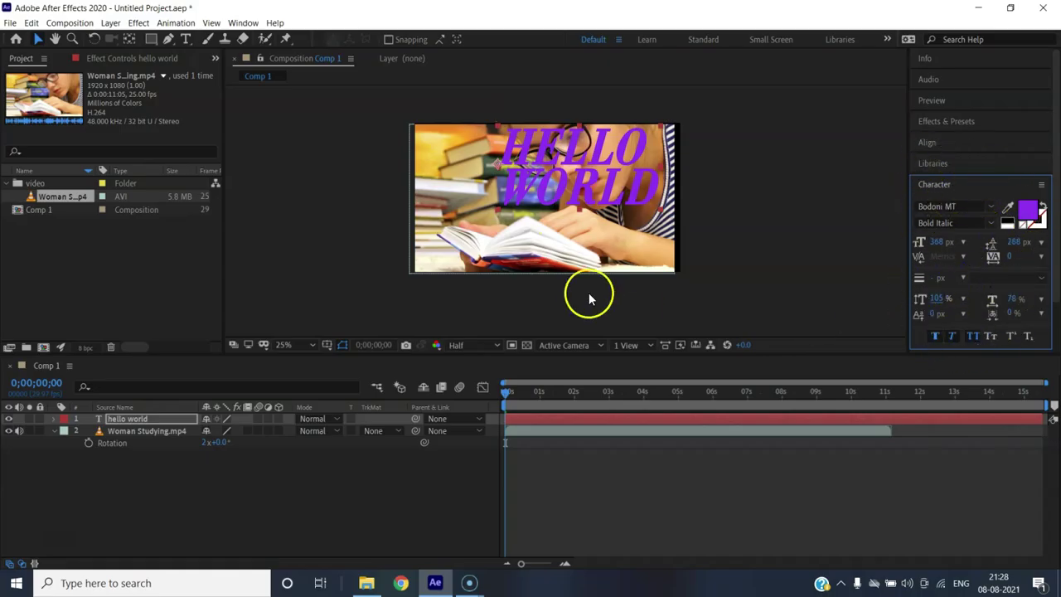
Try the Brush tool on the HELLO WORLD text, then delete the text layer.
click(207, 42)
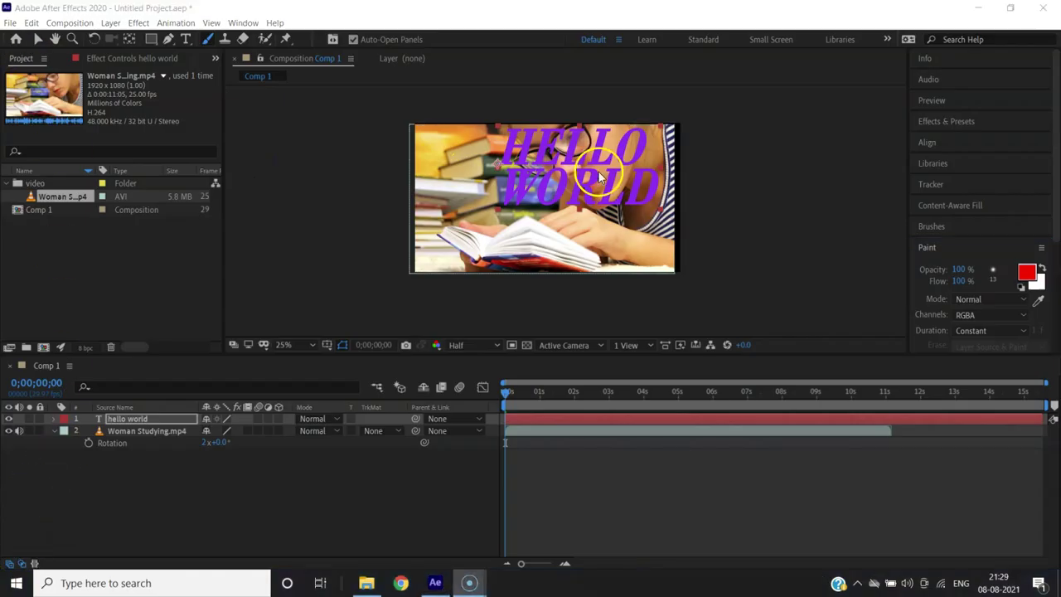
click(593, 174)
click(37, 38)
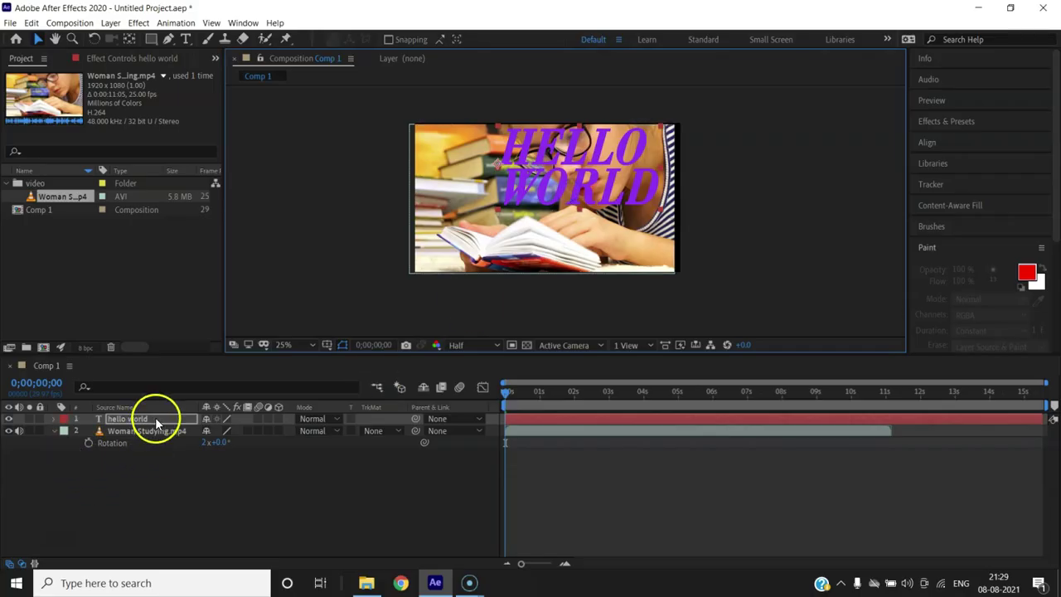
key(Delete)
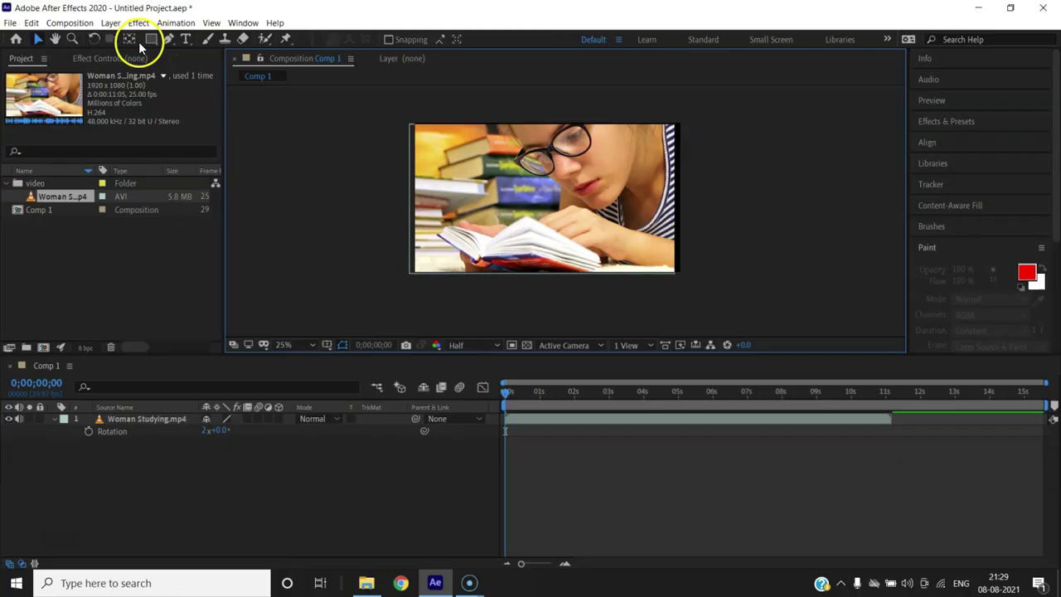
Try to paint on the Woman Studying.mp4 footage directly in the composition view with the Brush tool.
click(208, 40)
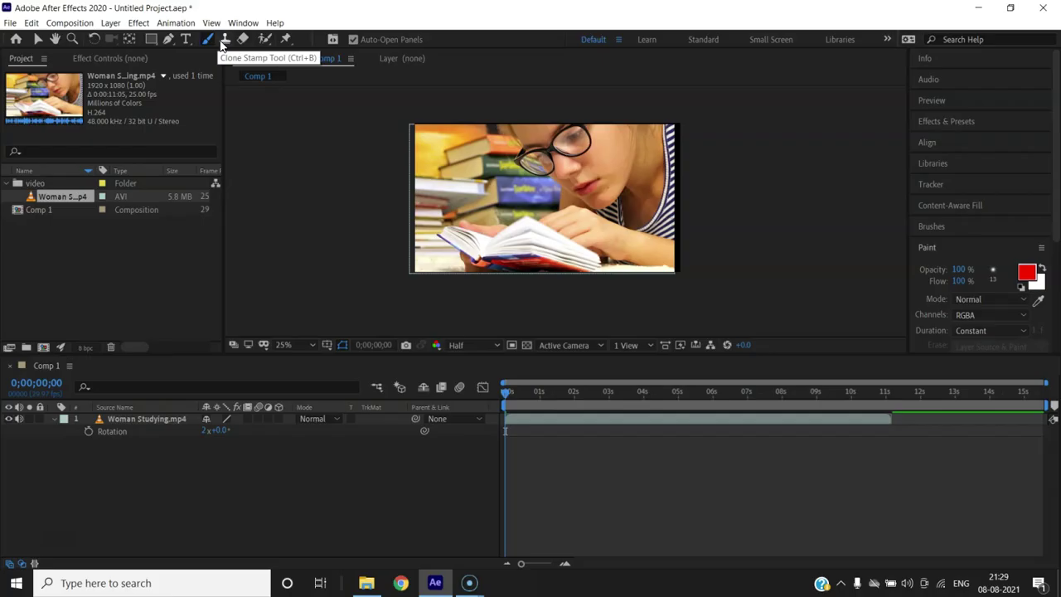
click(234, 42)
click(208, 41)
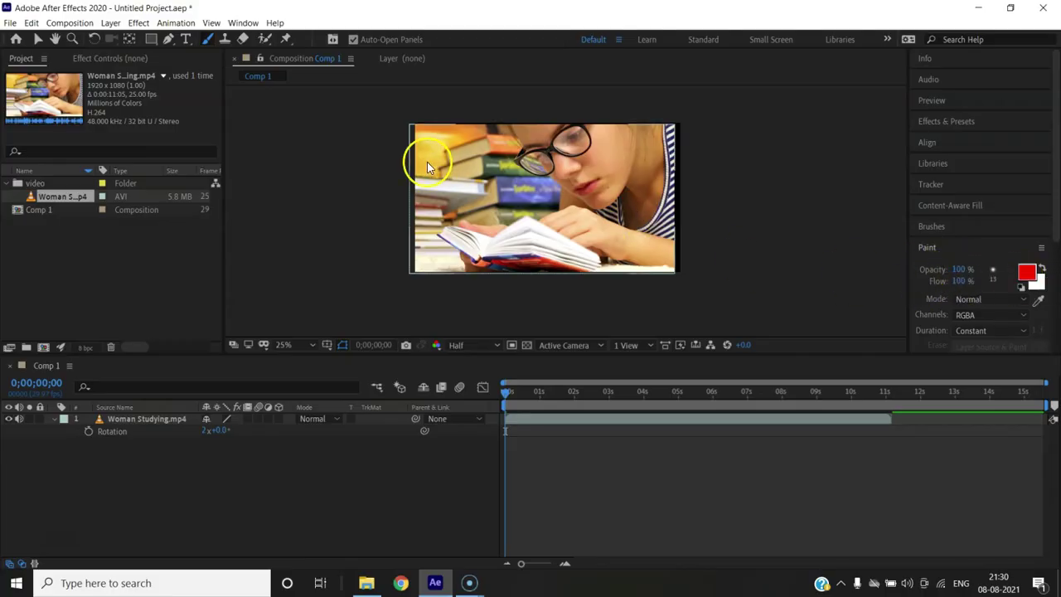
click(468, 162)
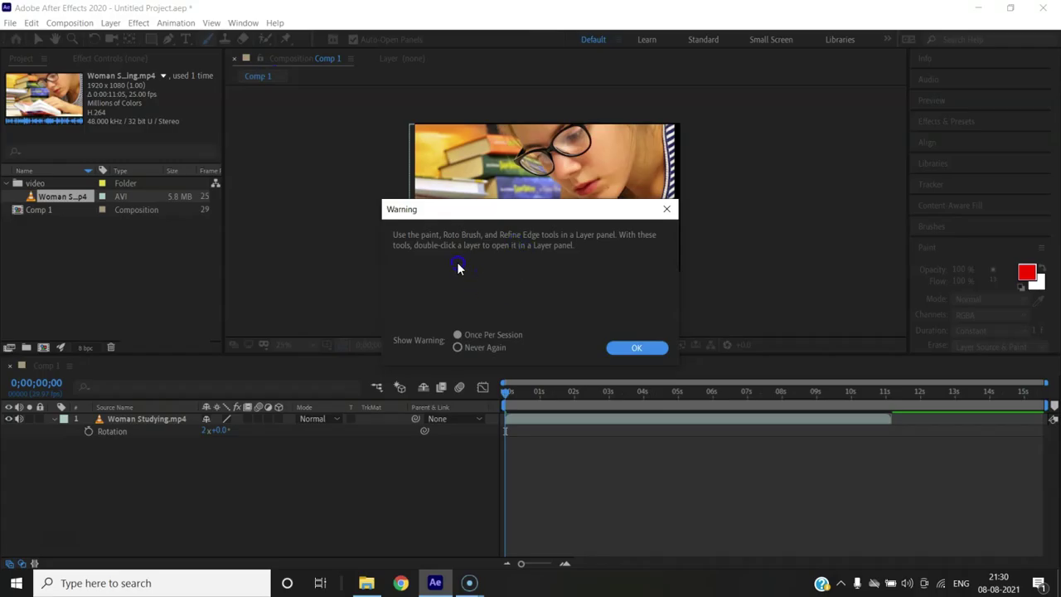
click(643, 348)
click(162, 420)
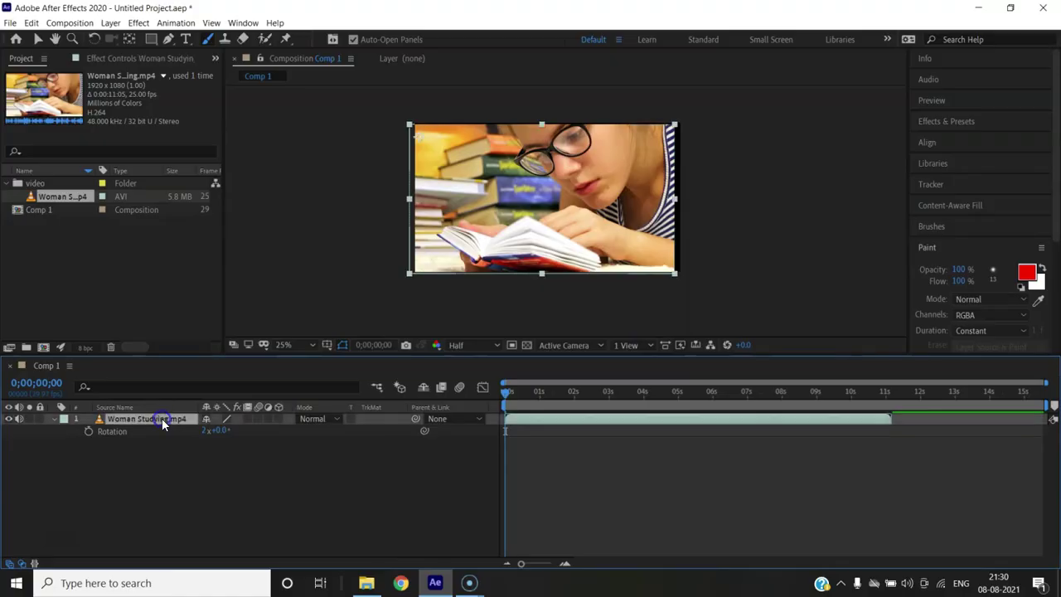
mouse_move(467, 177)
mouse_down()
mouse_move(483, 166)
mouse_move(468, 177)
mouse_up()
click(208, 41)
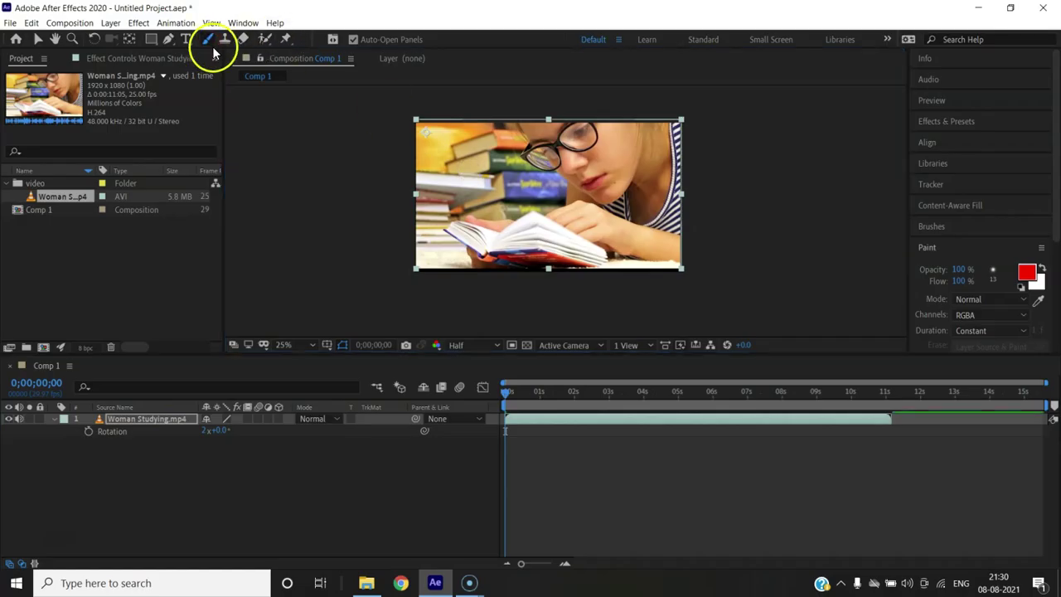
click(319, 151)
key(ctrl+b)
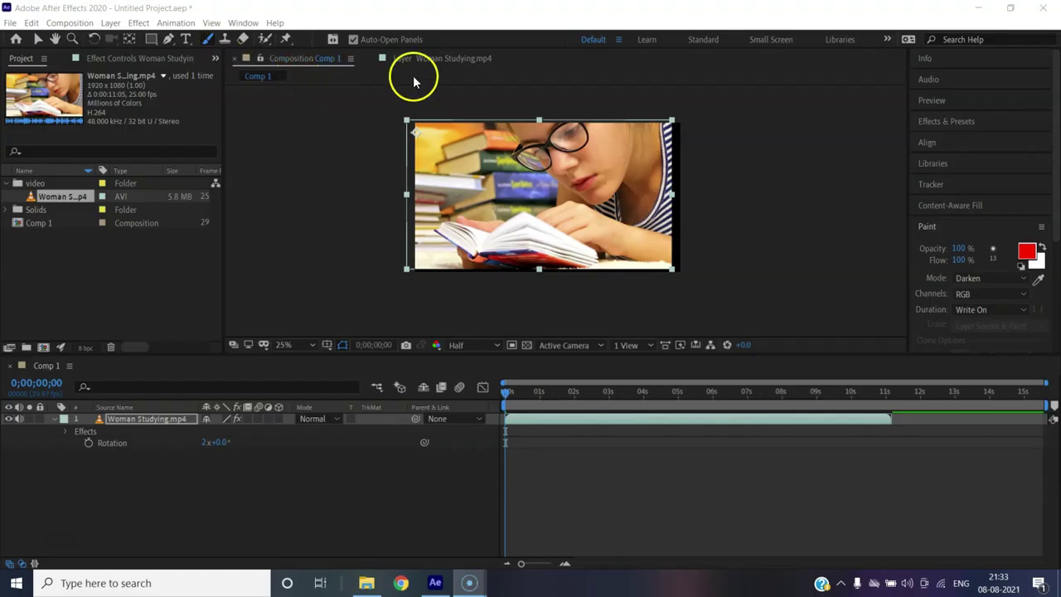
Open the Woman Studying.mp4 layer in its own layer view and paint freehand red Brush strokes across it.
click(168, 420)
double_click(168, 420)
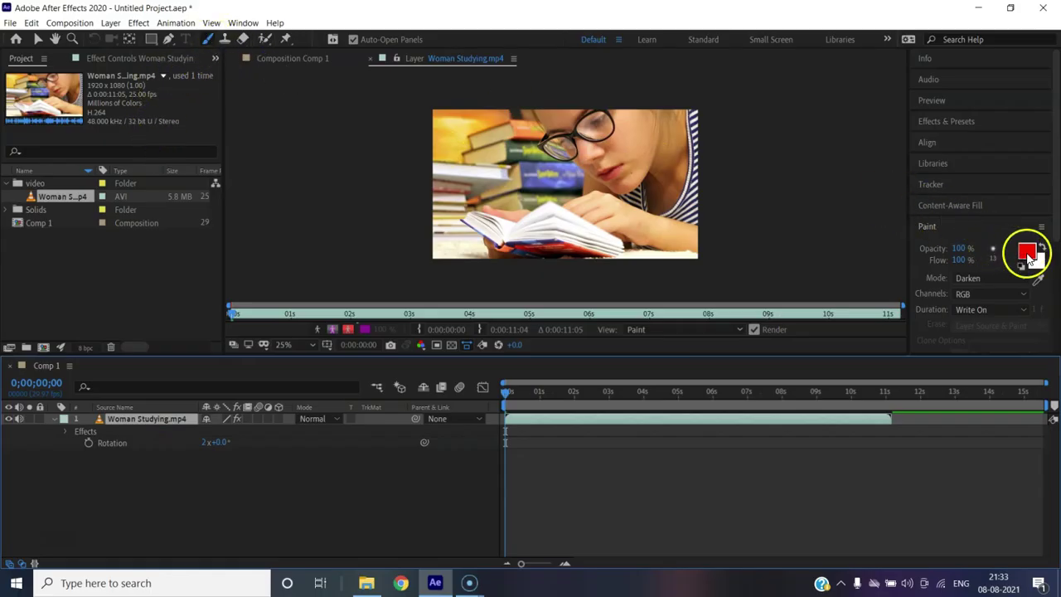
mouse_move(493, 143)
mouse_down()
mouse_move(545, 149)
mouse_move(567, 178)
mouse_up()
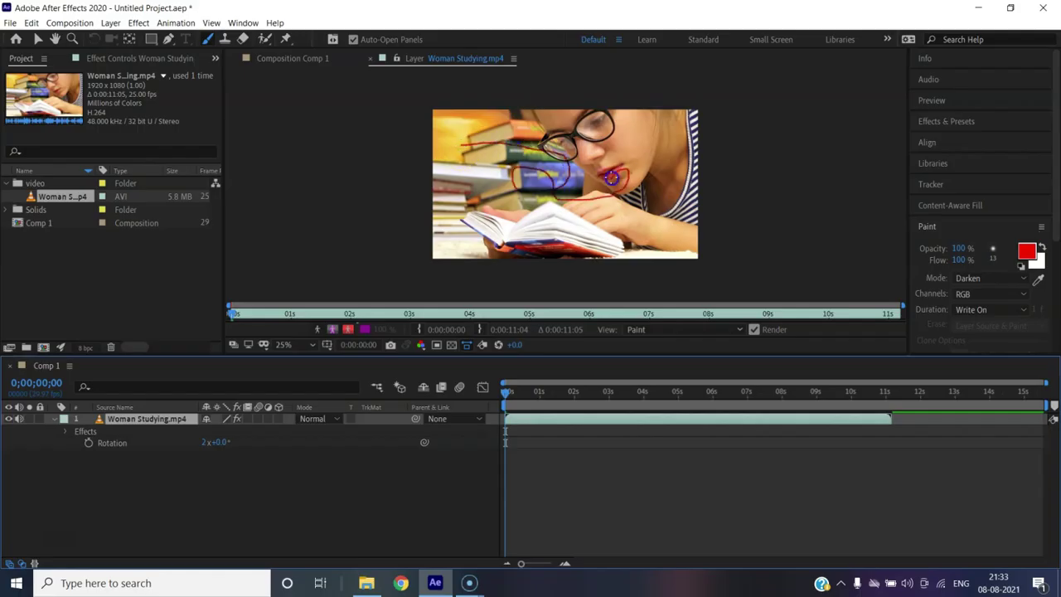
mouse_move(611, 227)
mouse_down()
mouse_move(456, 228)
mouse_move(451, 209)
mouse_move(611, 225)
mouse_move(611, 212)
mouse_move(551, 241)
mouse_up()
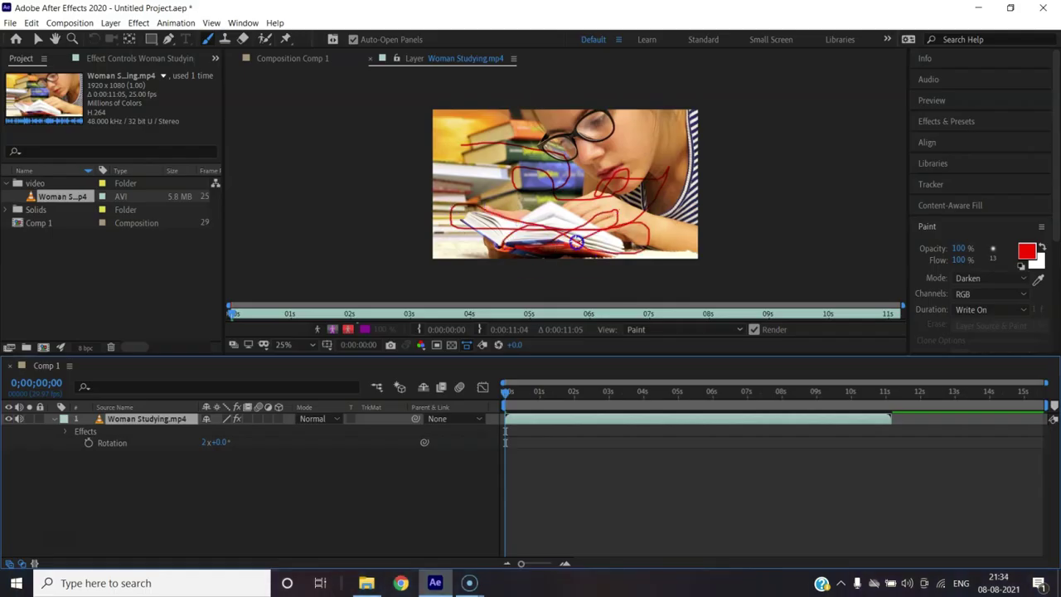
Draw freehand Eraser strokes across the books, arms and open book in the Woman Studying.mp4 layer.
click(243, 39)
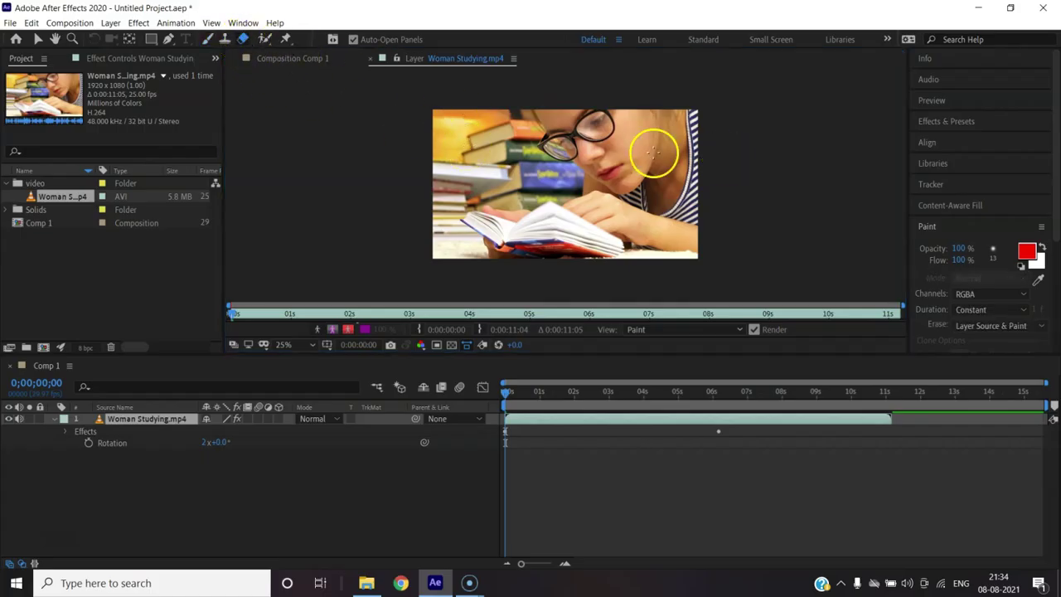
drag(487, 136, 554, 148)
mouse_move(523, 203)
mouse_down()
mouse_move(553, 185)
mouse_move(686, 220)
mouse_move(579, 239)
mouse_up()
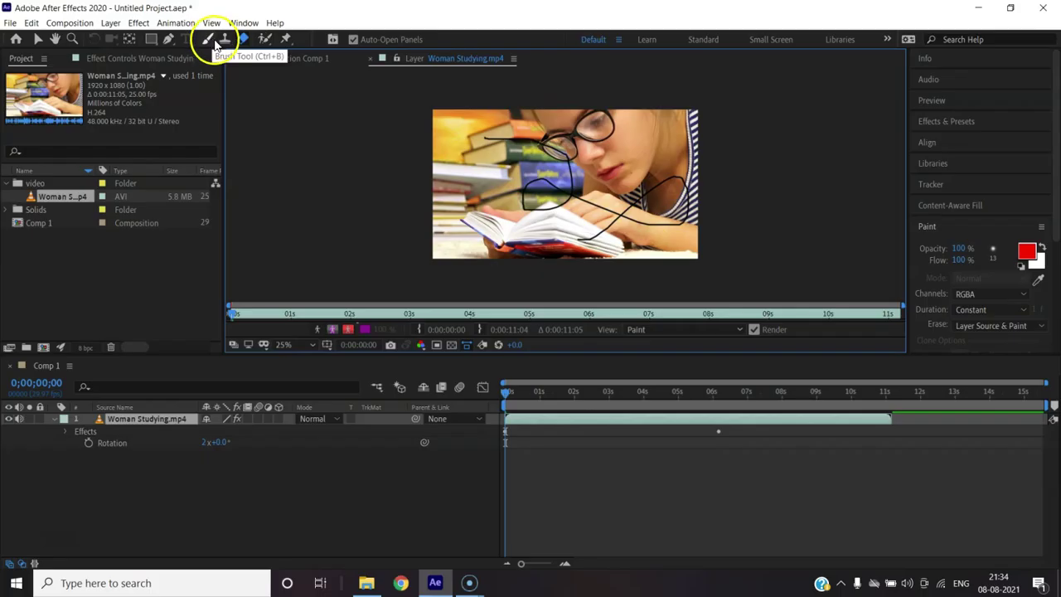
Return to the Comp 1 view and undo the Eraser and Brush strokes on the footage.
click(299, 60)
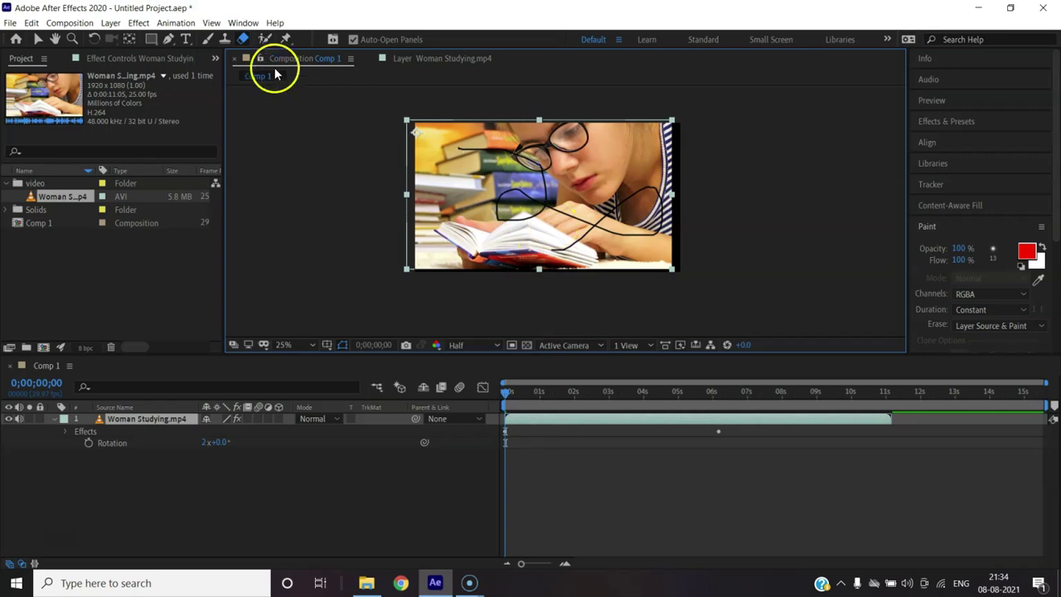
key(ctrl+z)
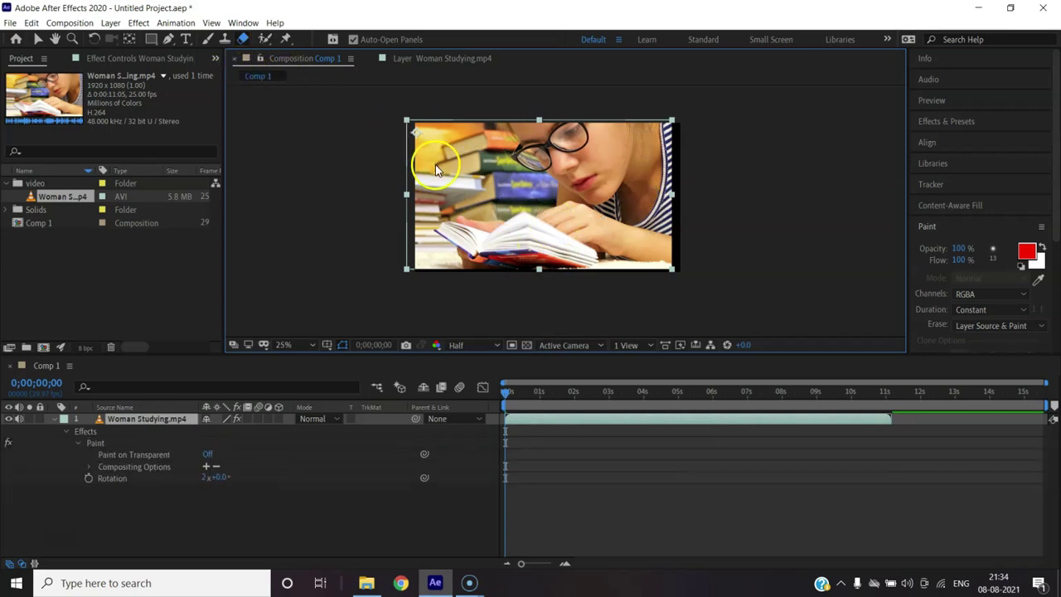
key(ctrl+z)
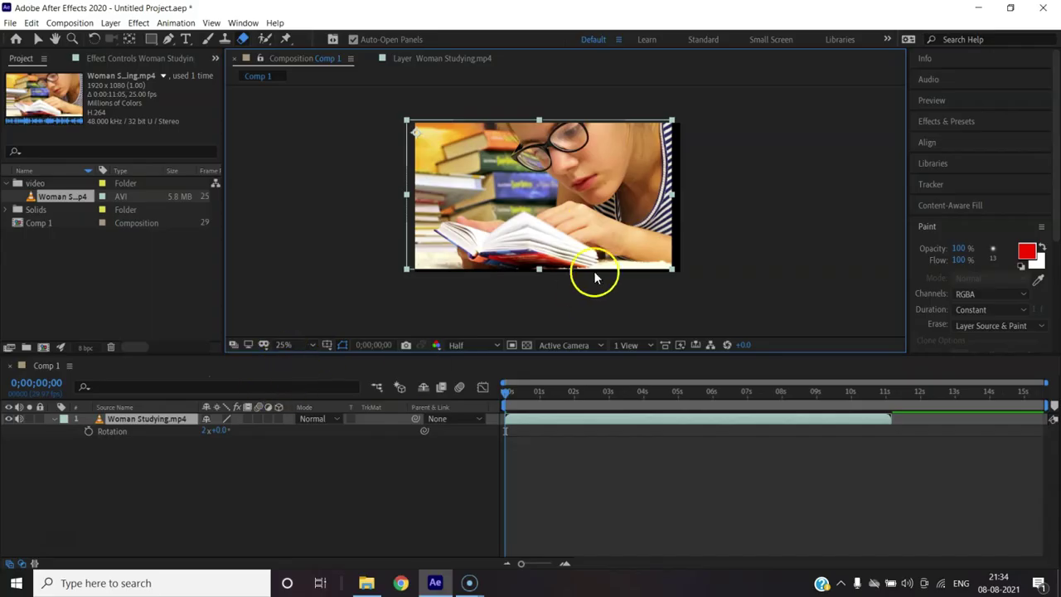
Place three puppet pins around the woman's mouth and chin with the Puppet Position Pin tool.
click(286, 39)
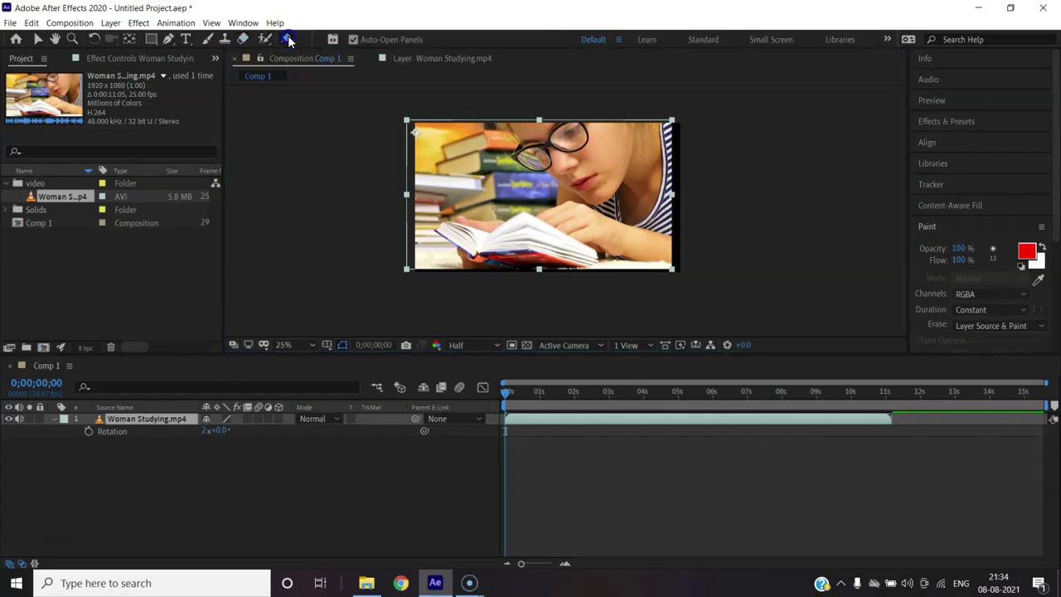
click(602, 176)
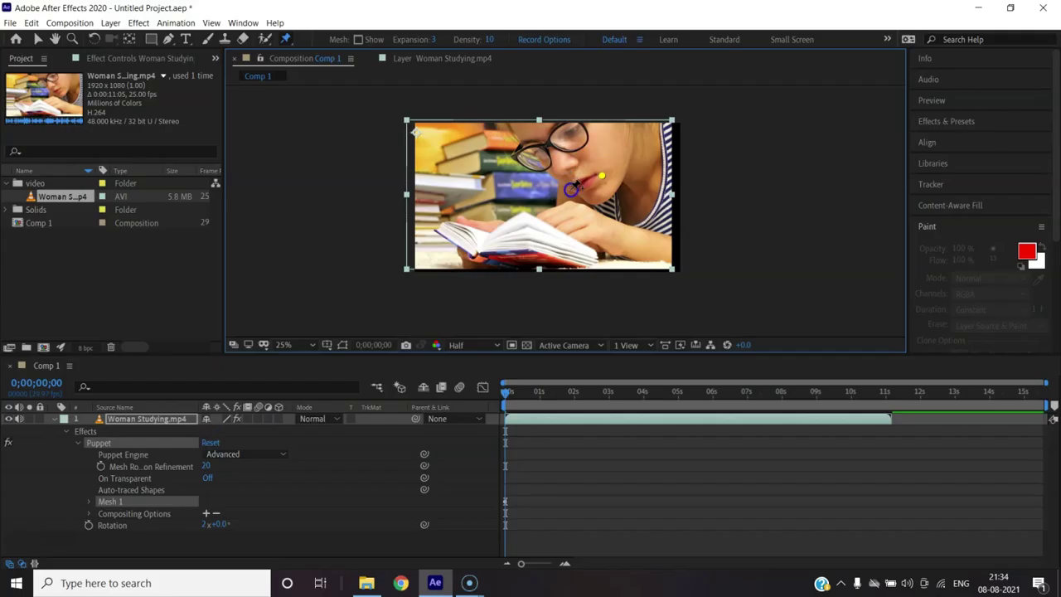
click(575, 184)
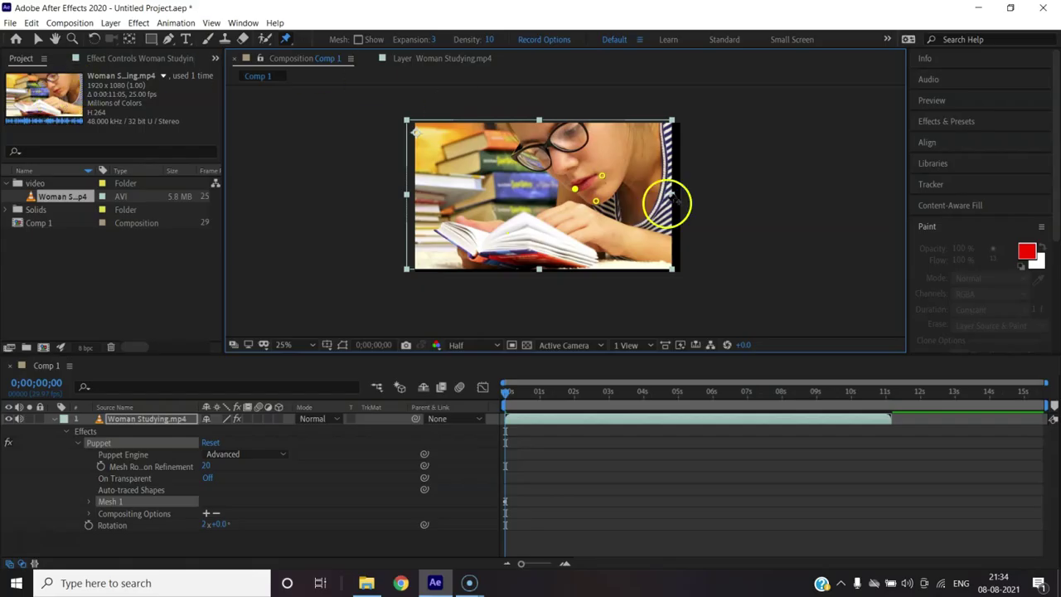
Move the three puppet pins outward from the mouth with the Selection tool to distort the woman's face.
click(39, 39)
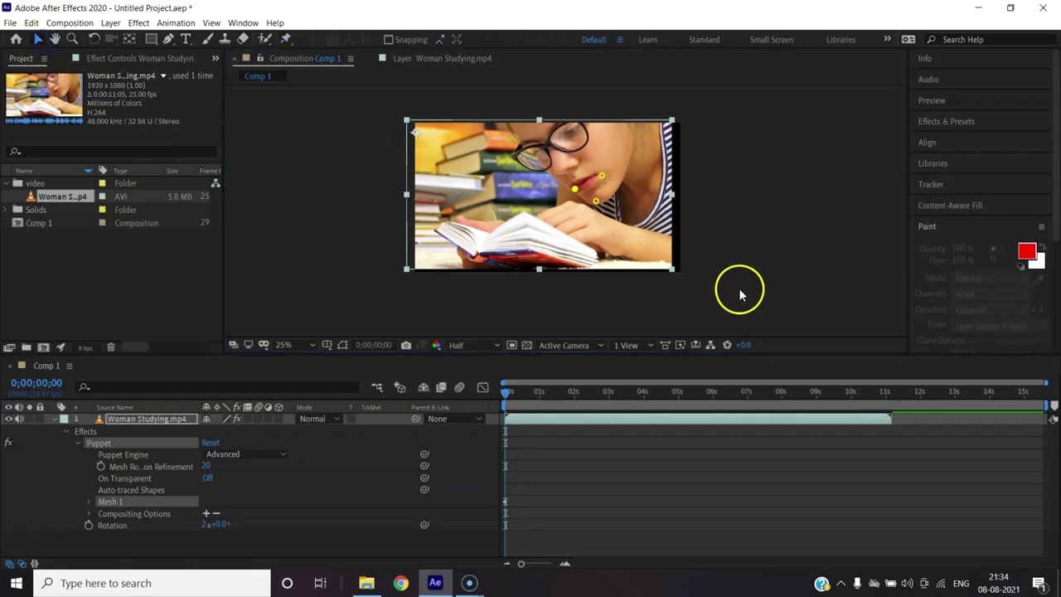
drag(605, 211, 594, 230)
drag(602, 174, 625, 157)
drag(574, 188, 505, 190)
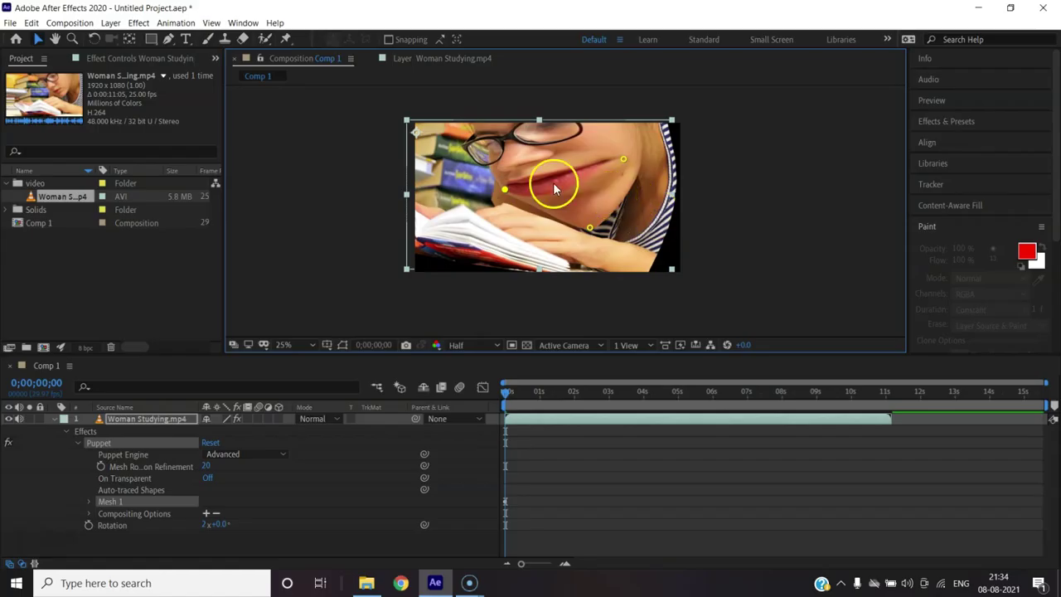
drag(505, 189, 563, 197)
Undo the pin moves and delete the puppet pins from the footage.
click(623, 160)
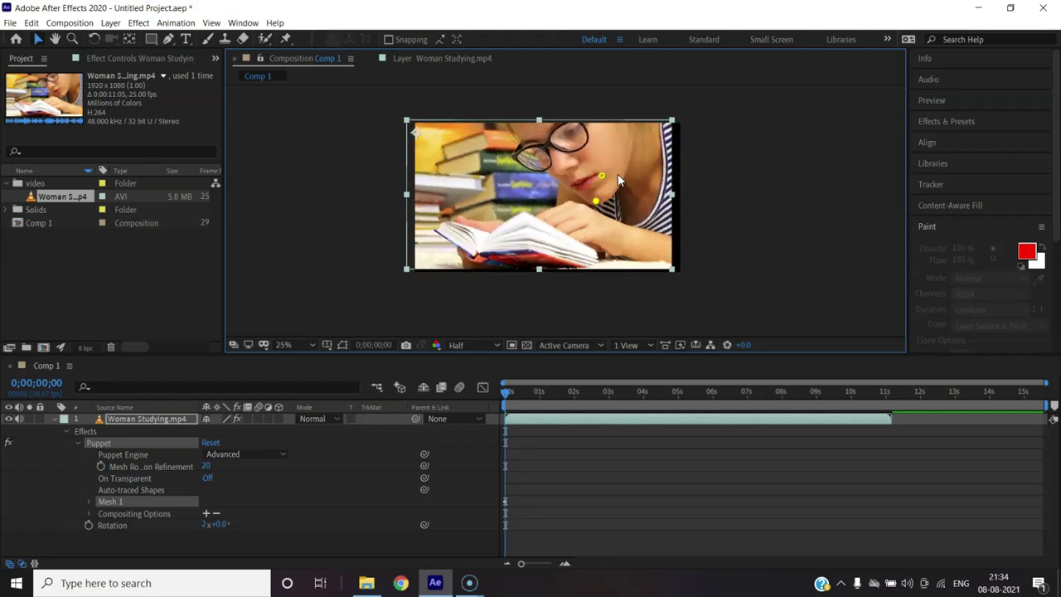
key(Delete)
click(424, 196)
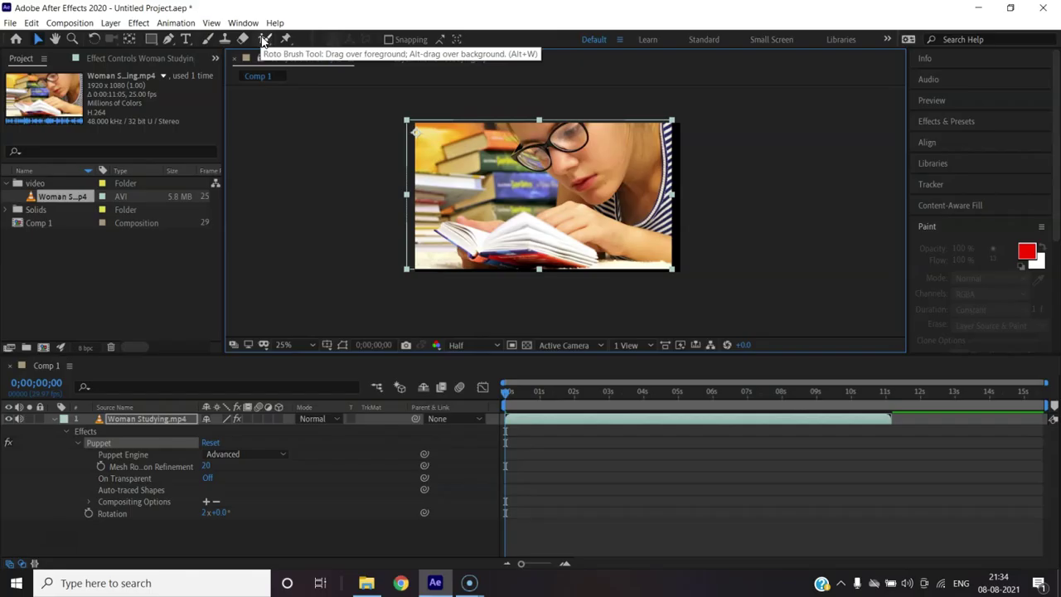
Activate the Roto Brush tool for the footage in Comp 1.
click(263, 41)
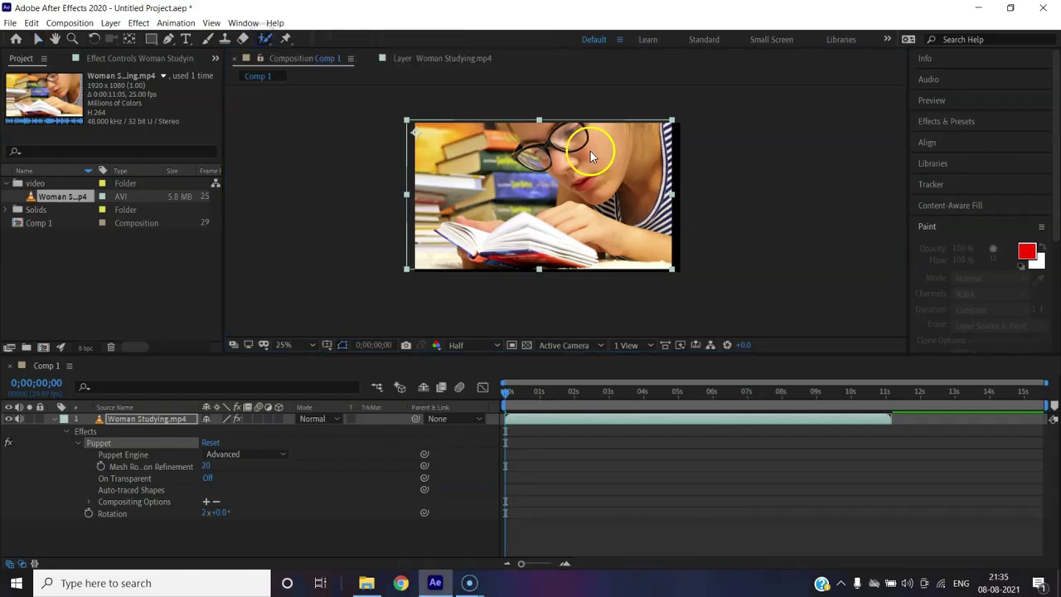
click(276, 56)
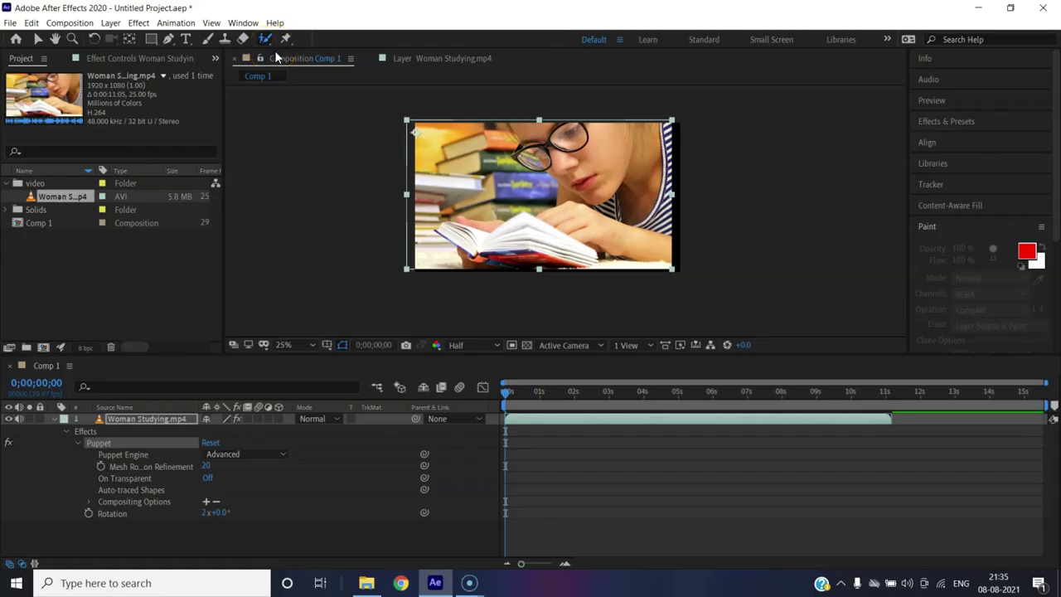
click(40, 40)
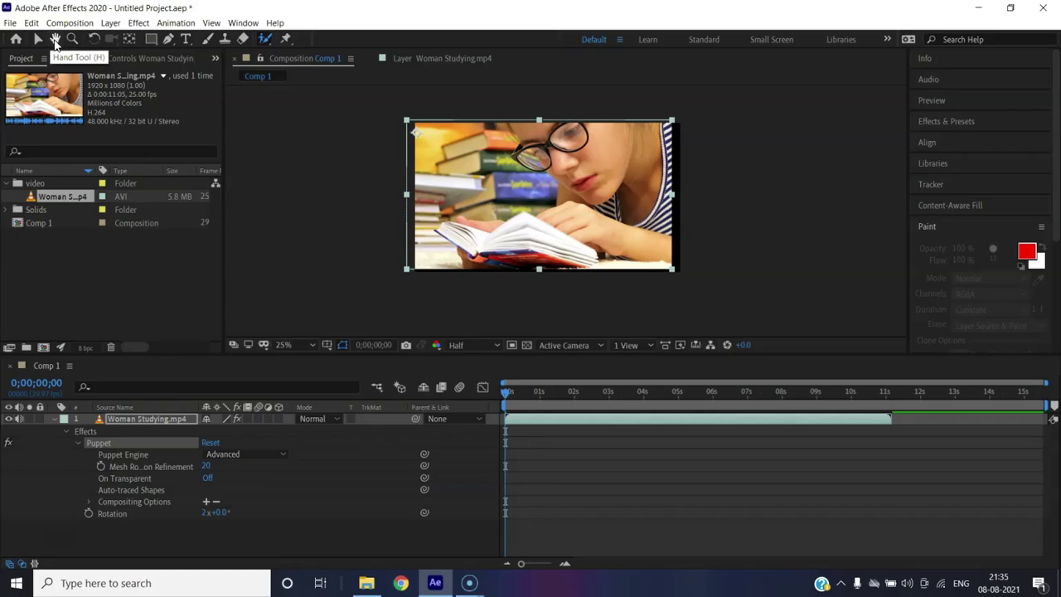
click(54, 39)
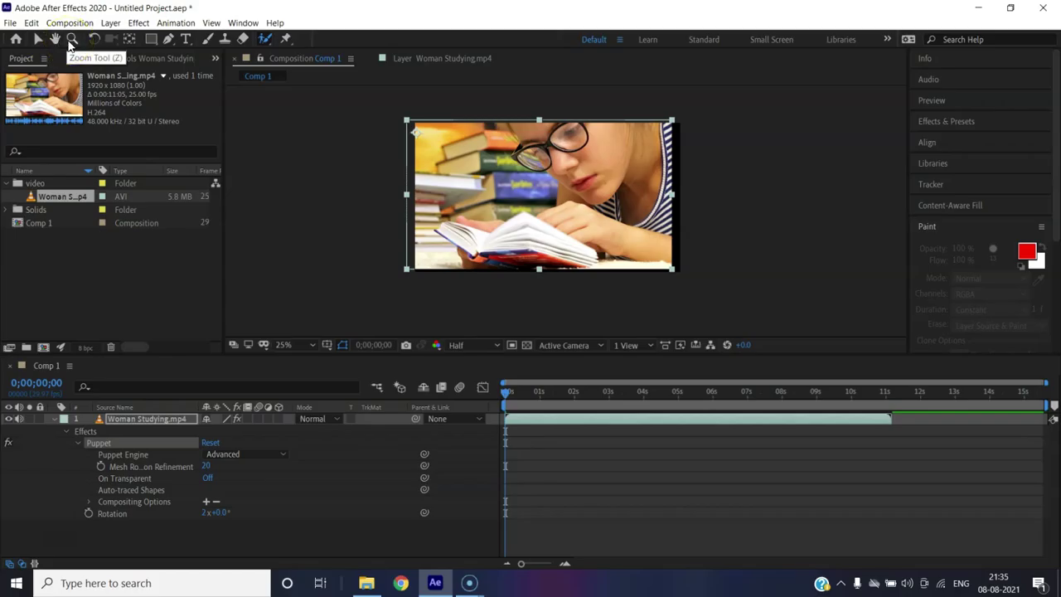
click(72, 42)
click(94, 42)
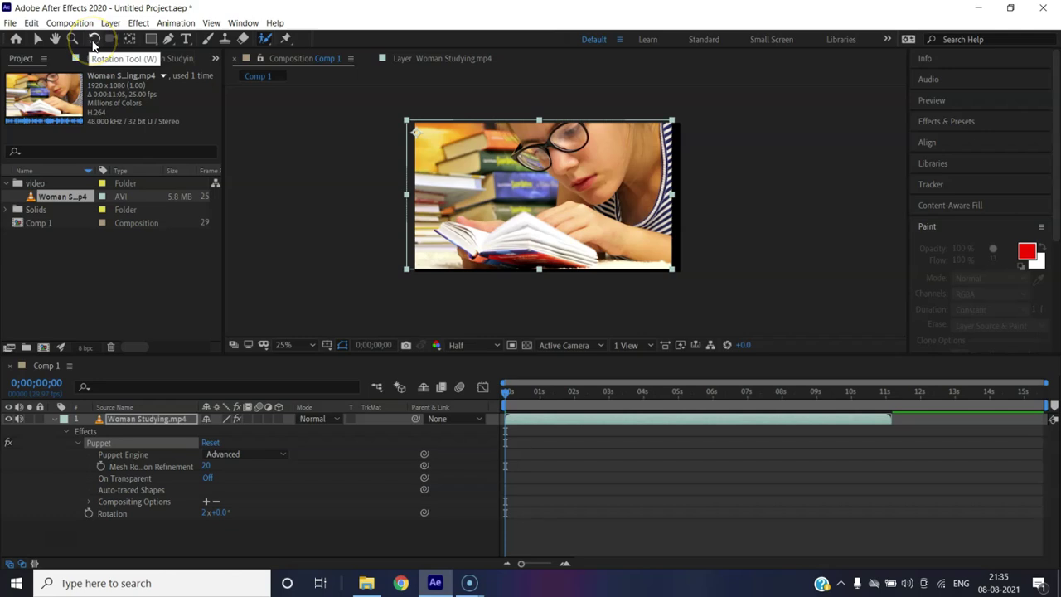
click(129, 40)
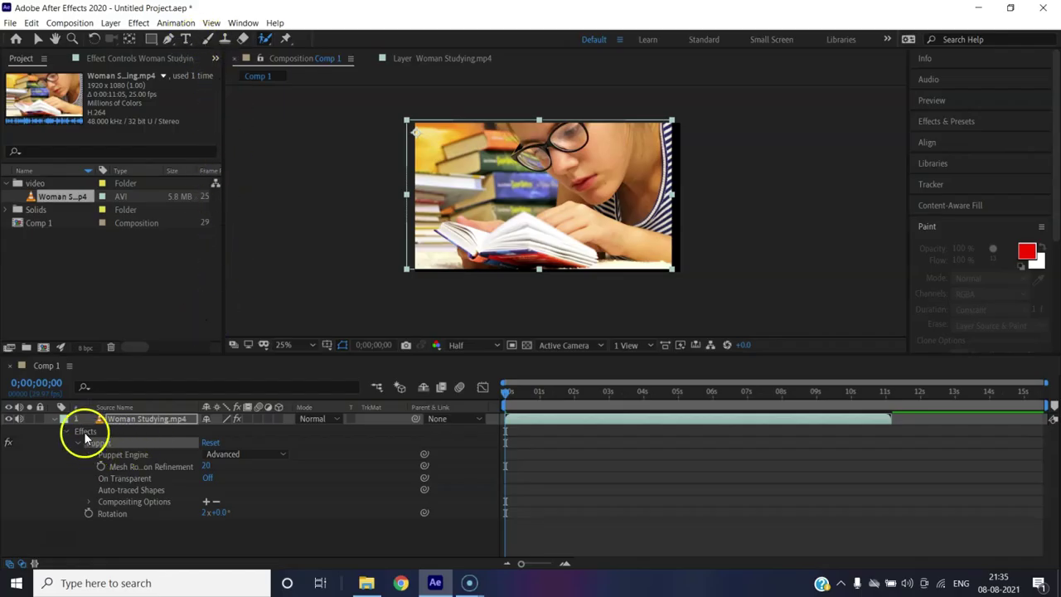
Collapse the effects and properties of the Woman Studying.mp4 layer in the timeline.
click(68, 434)
click(68, 433)
click(55, 420)
Reveal only the Scale property of the Woman Studying.mp4 layer and set it to 102%.
click(155, 423)
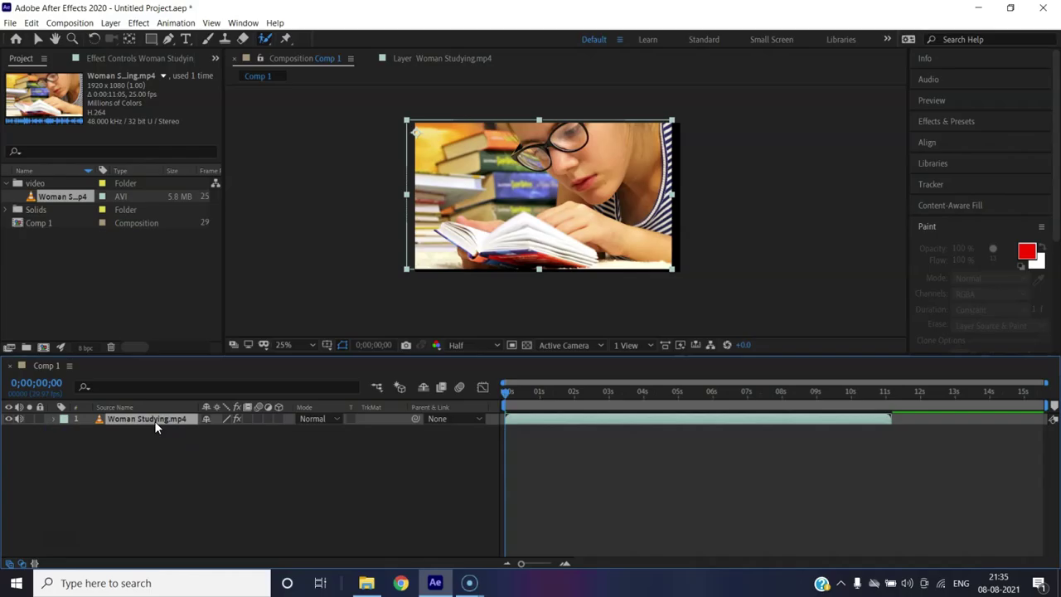
key(s)
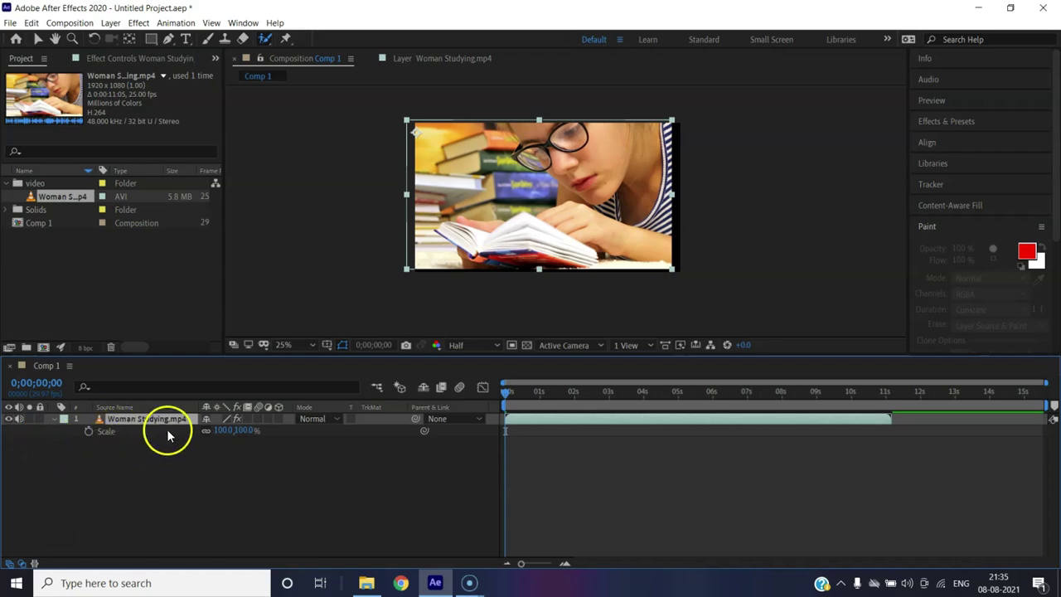
click(238, 432)
click(225, 433)
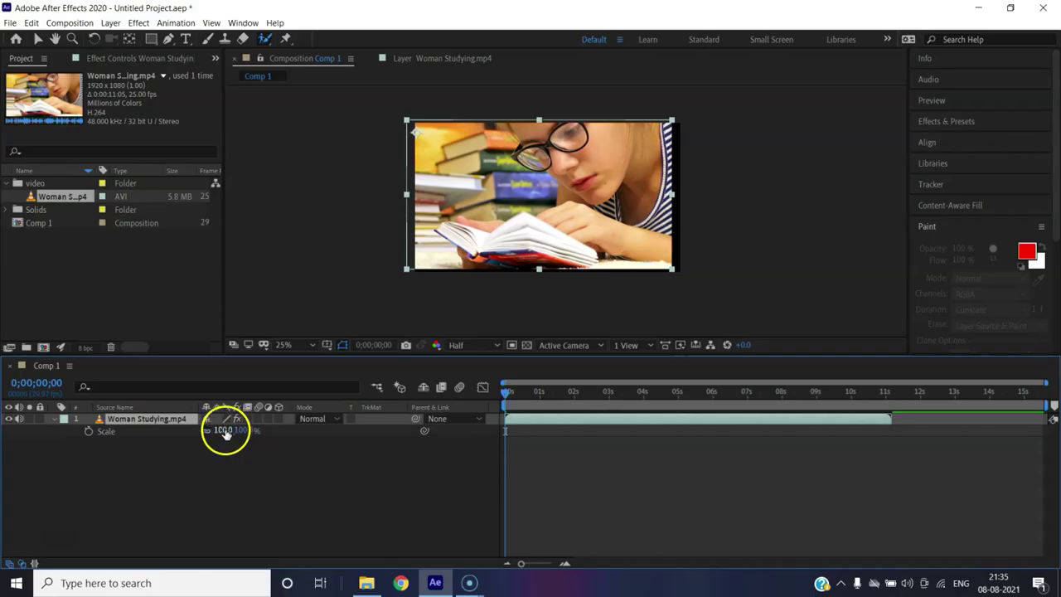
mouse_move(223, 436)
mouse_down()
mouse_move(274, 437)
mouse_move(165, 440)
mouse_move(225, 434)
mouse_up()
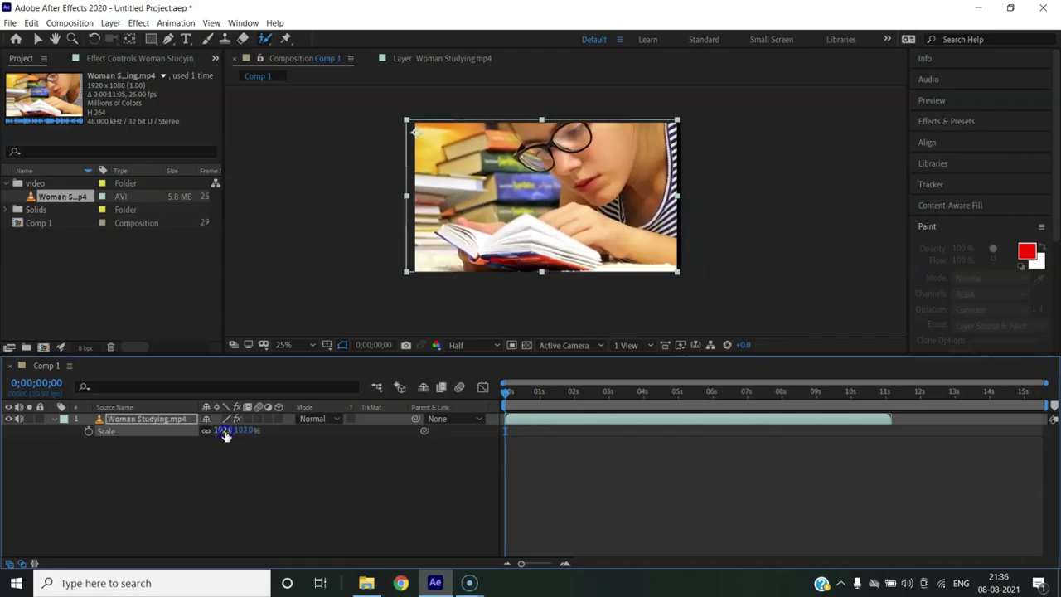
Reveal the Opacity property of the Woman Studying.mp4 layer and try varying its value, ending at 100%.
click(153, 420)
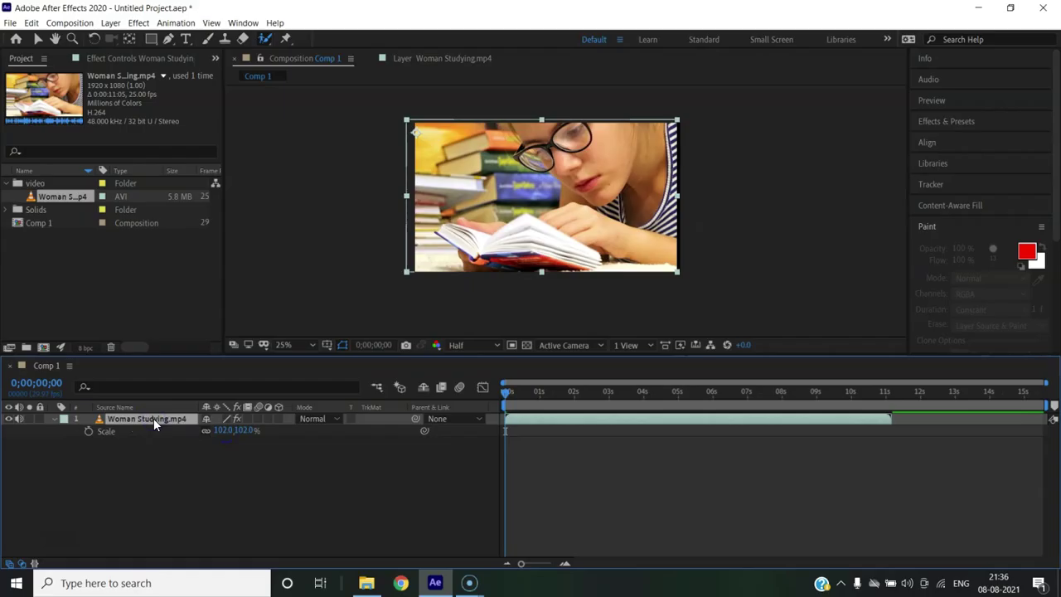
key(t)
drag(205, 434, 264, 420)
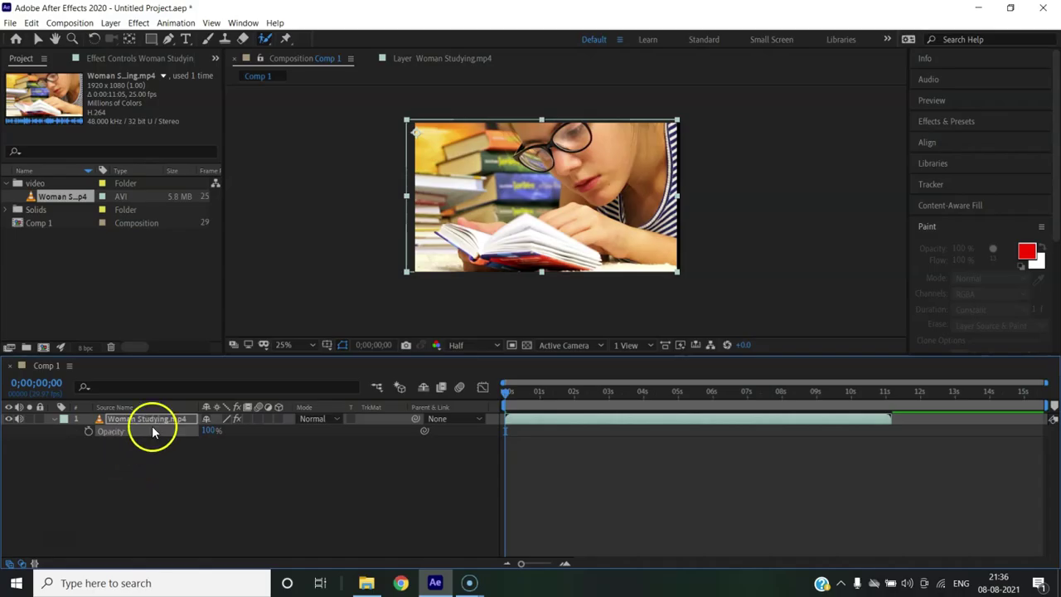
Reveal the Position property of the Woman Studying.mp4 layer and shift the footage slightly to the right.
key(p)
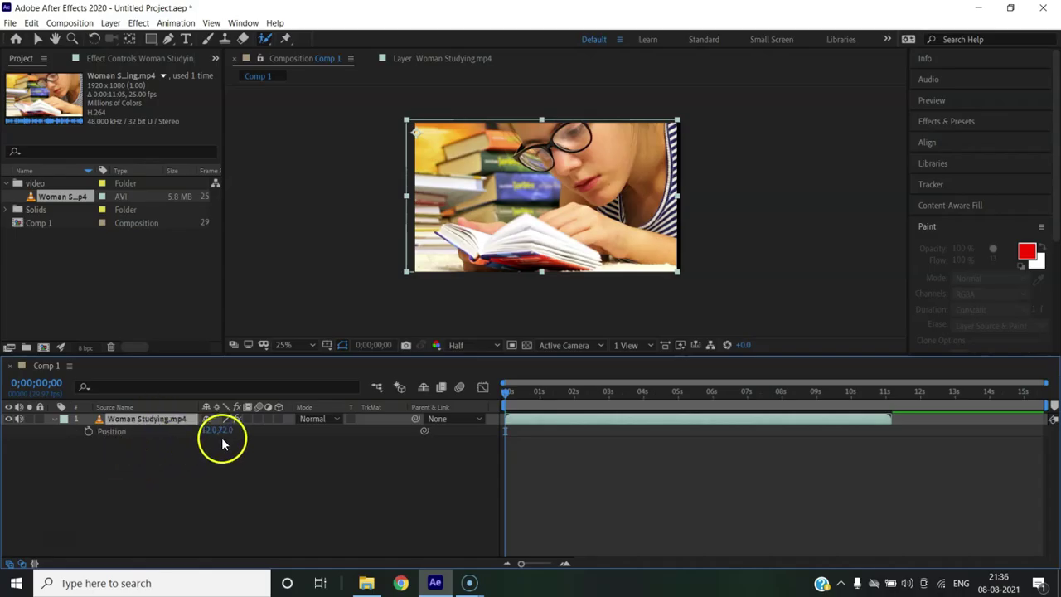
mouse_move(209, 431)
mouse_down()
mouse_move(385, 435)
mouse_move(220, 433)
mouse_up()
click(164, 423)
Switch to the Selection tool, reveal the Woman Studying.mp4 layer's Rotation property and set it to 3x+0.0°.
click(24, 522)
key(v)
click(154, 417)
key(r)
drag(225, 431, 374, 341)
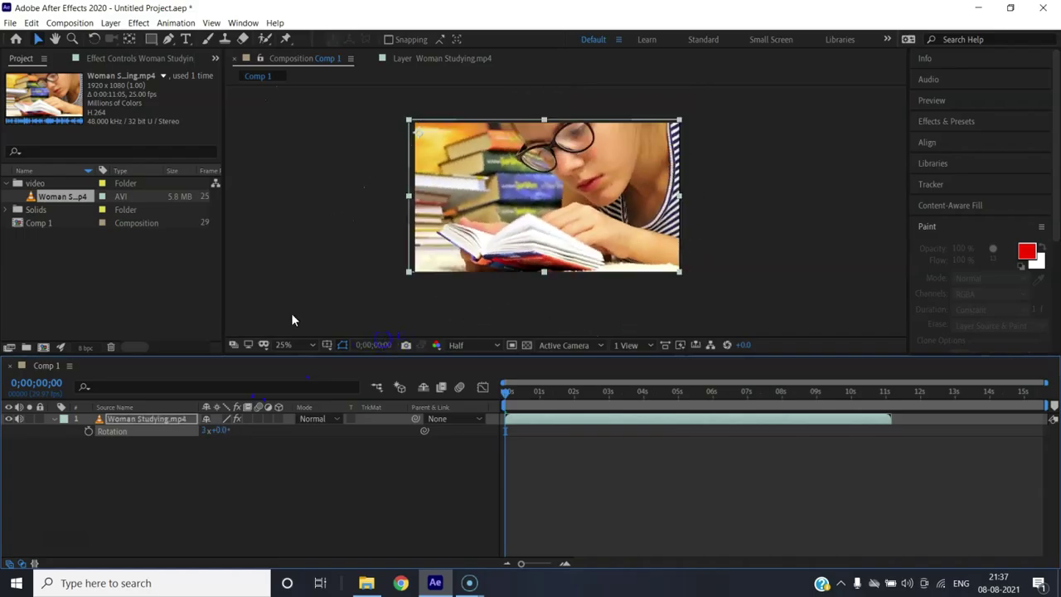
Move the footage's anchor point from its upper-left corner to the centre with the Pan Behind tool.
click(129, 39)
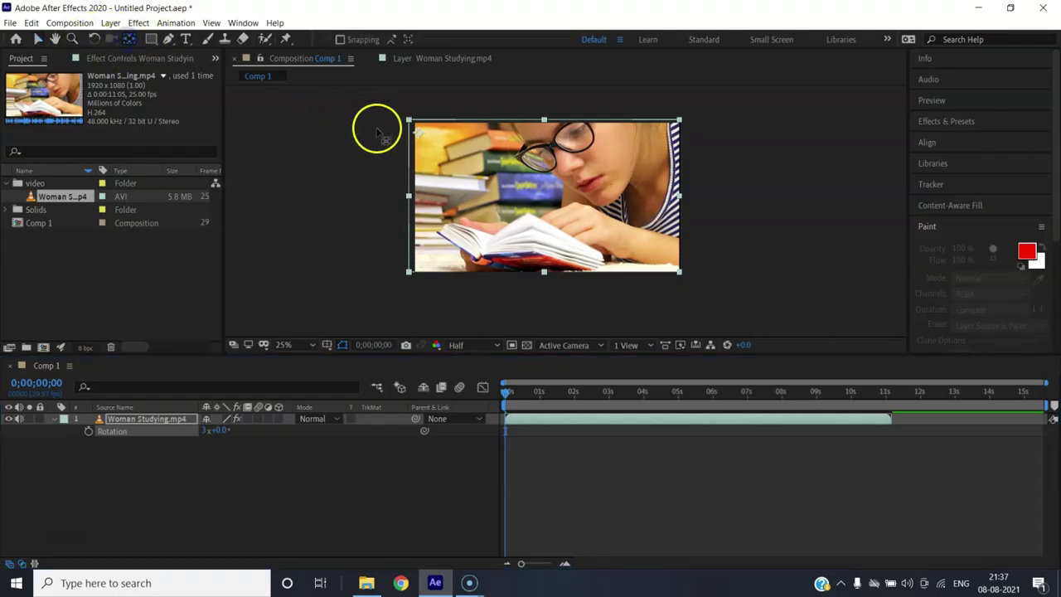
drag(430, 141, 548, 195)
click(137, 425)
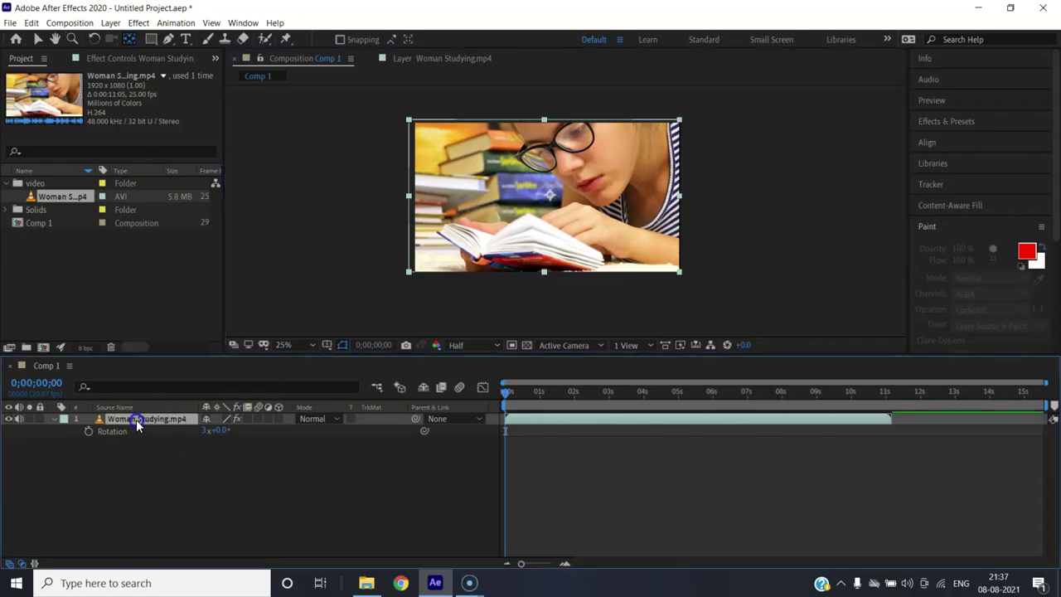